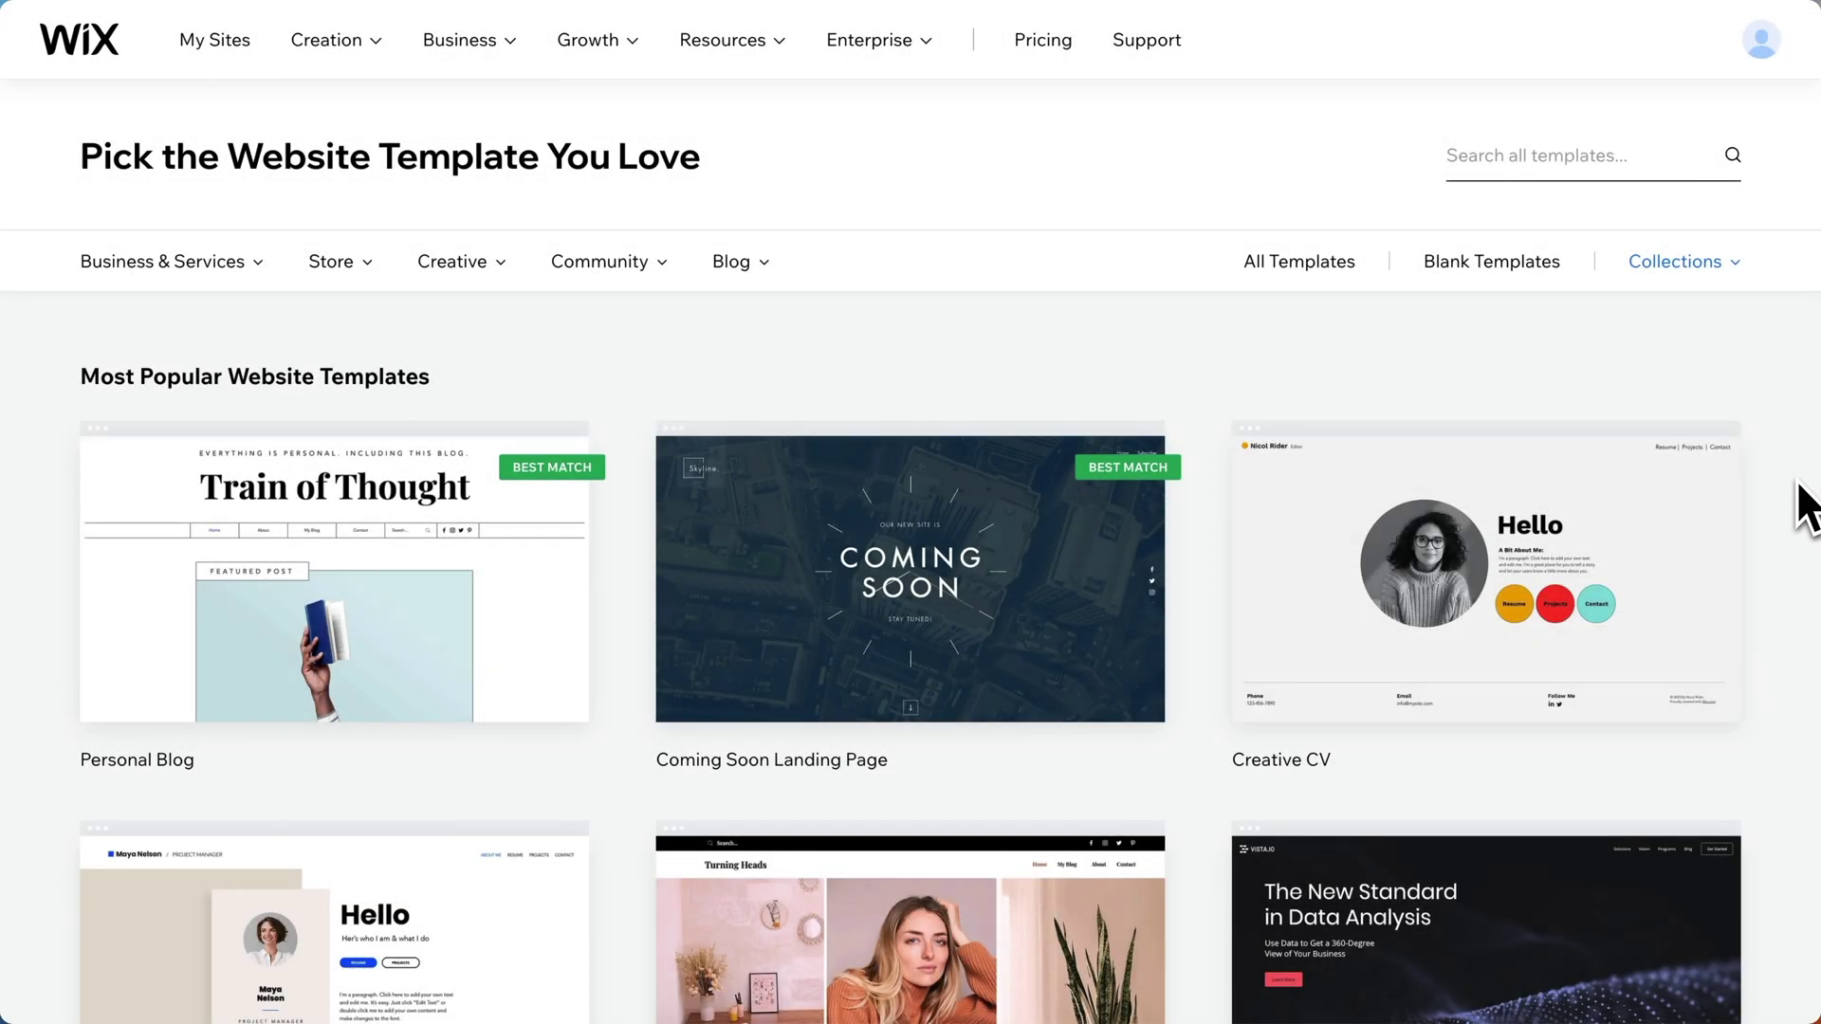
Start editing the Coaching Professional template
scroll(1807, 507, "down", 9)
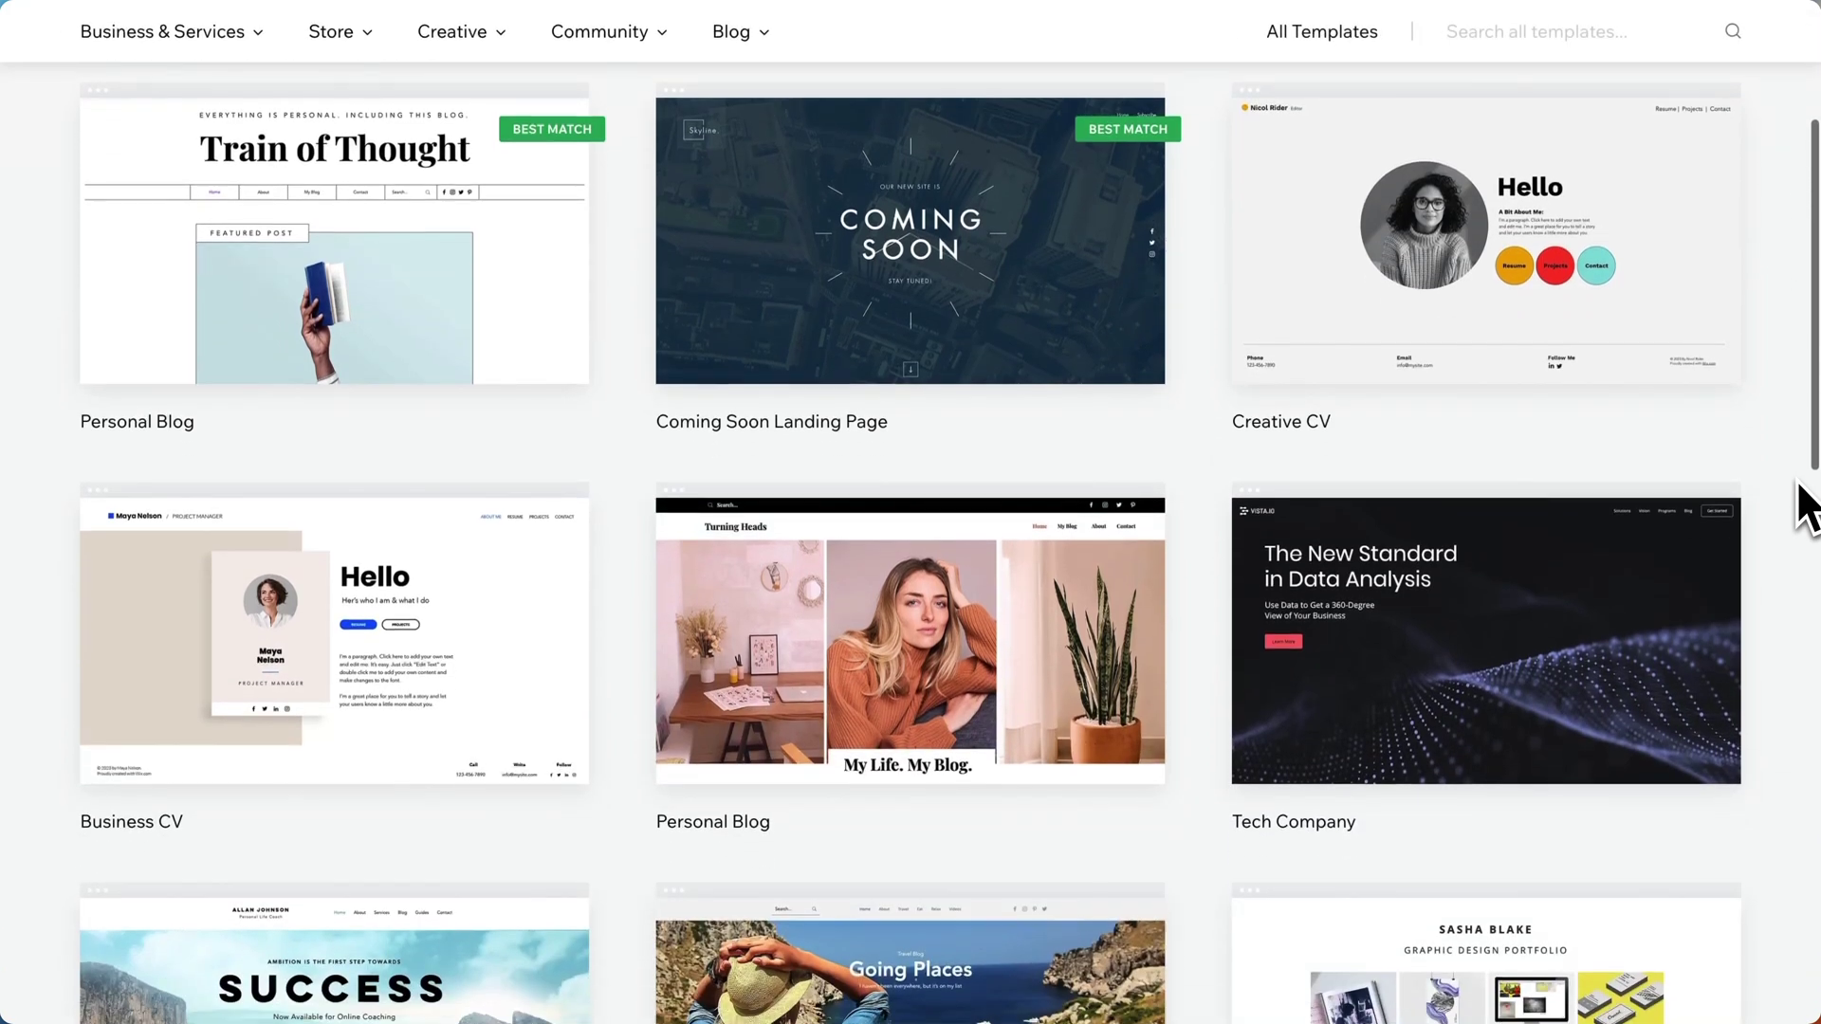
scroll(1807, 508, "down", 3)
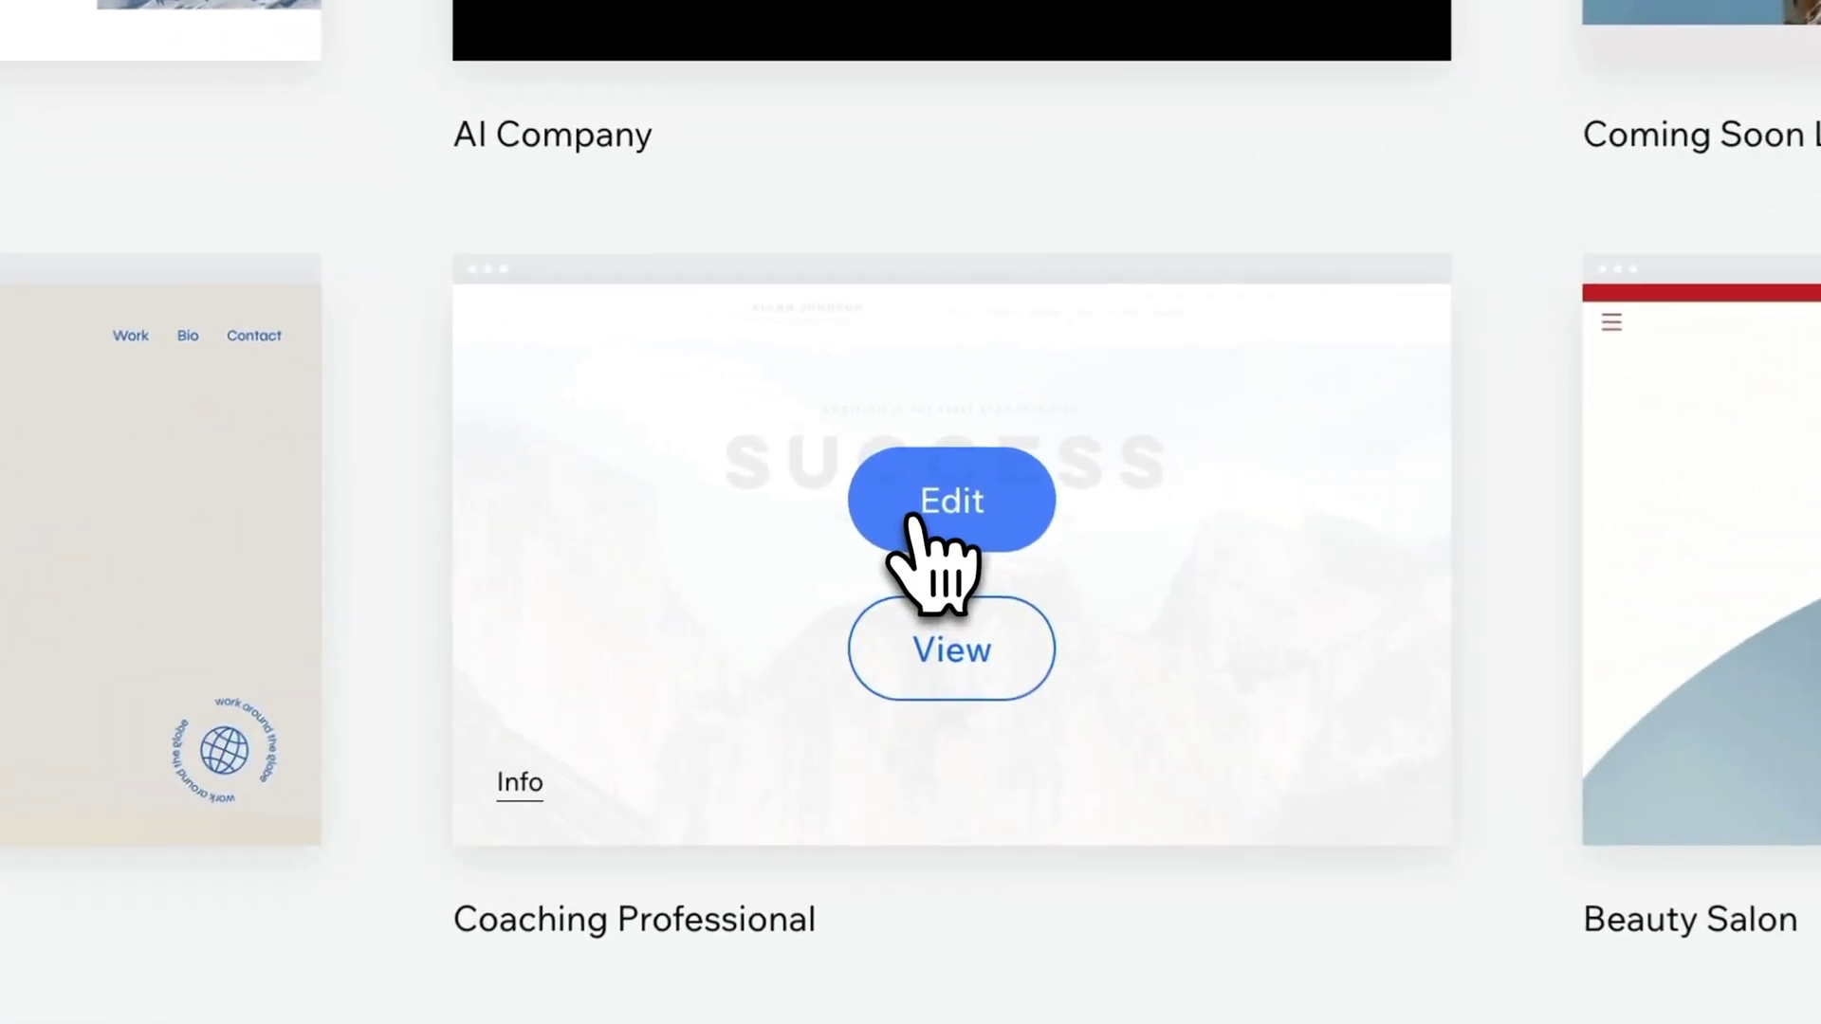
left_click(875, 486)
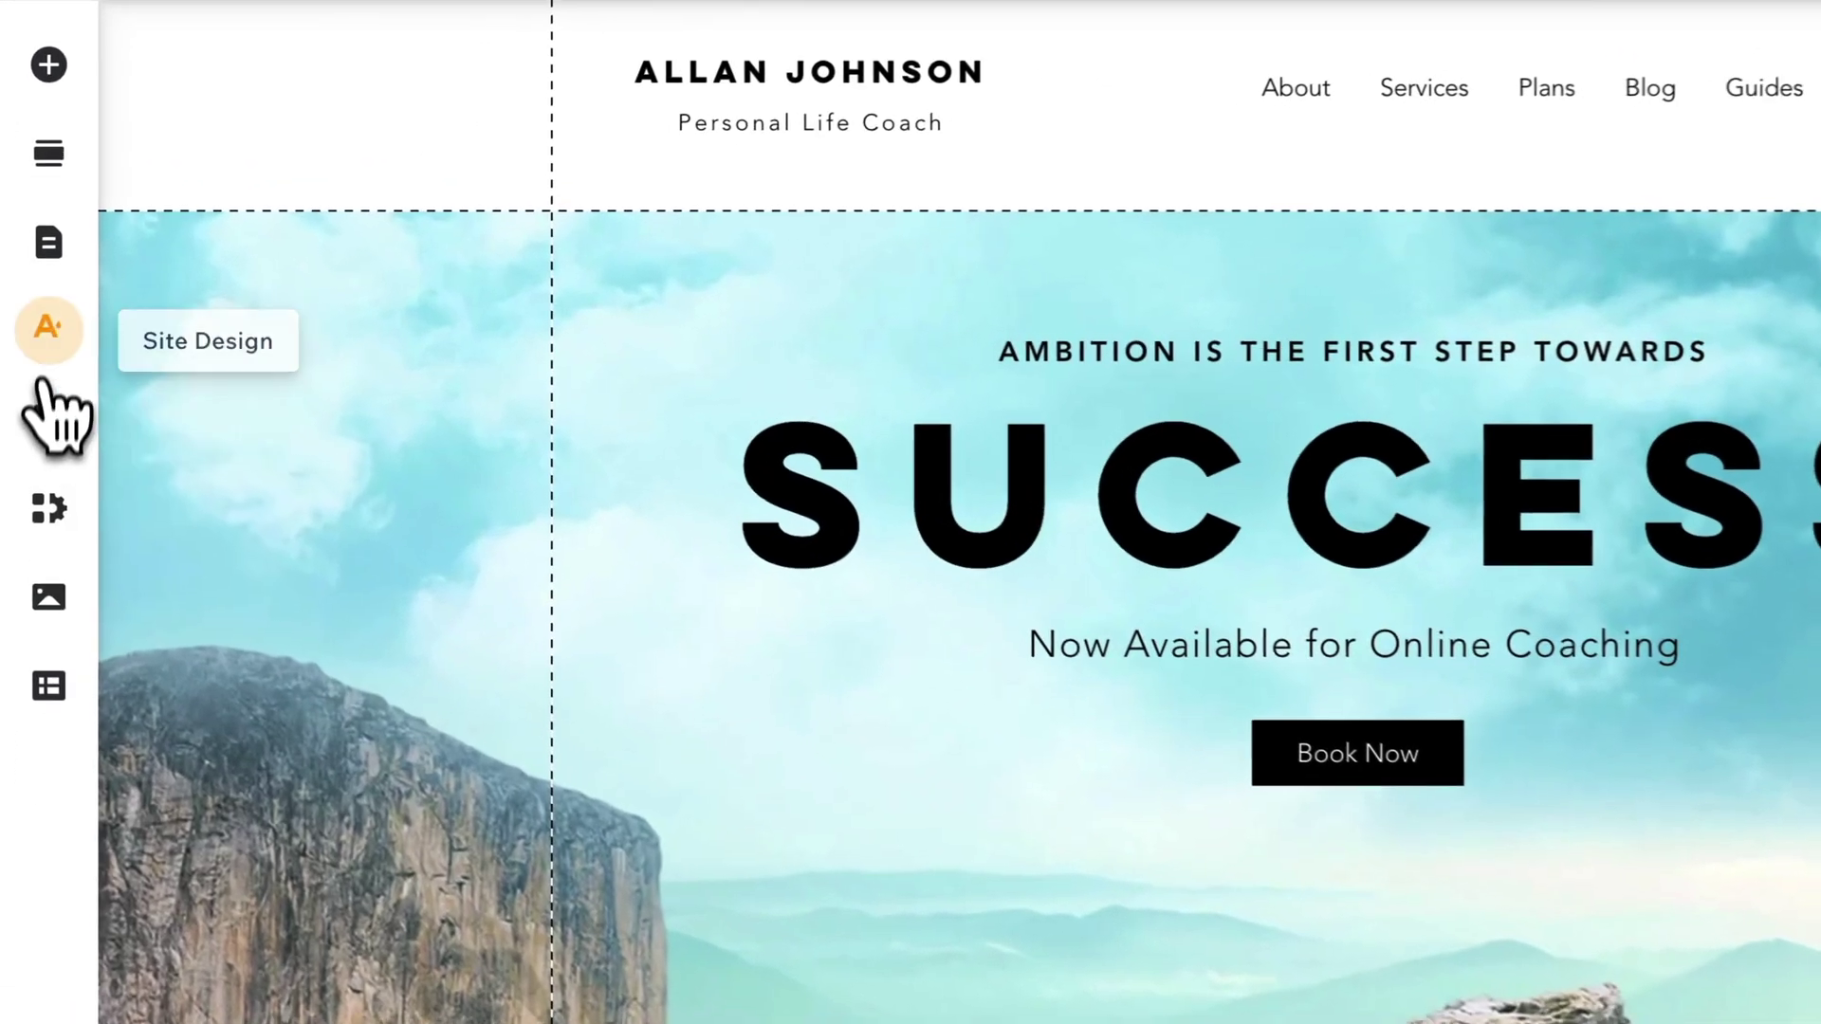
Preview the Energetic, Retro vibrant, Dynamic and Technical colour themes, then apply Natural
left_click(54, 342)
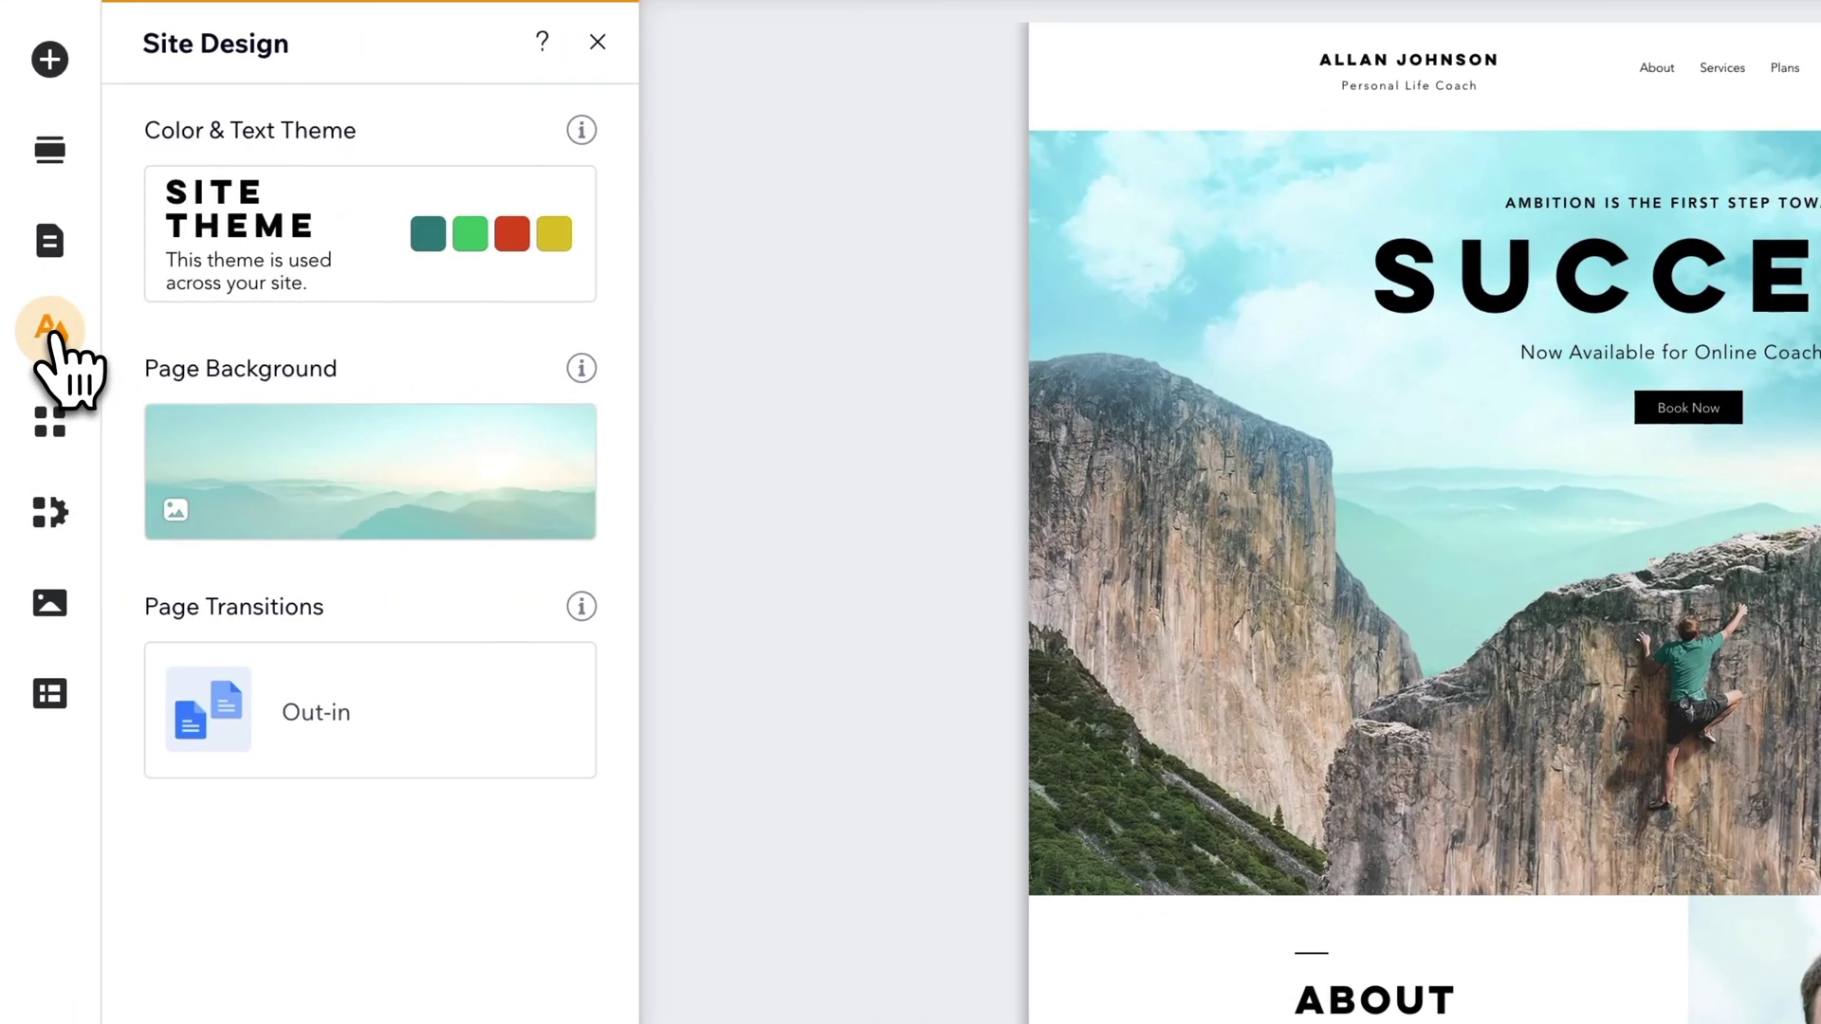
mouse_move(223, 293)
left_click(308, 251)
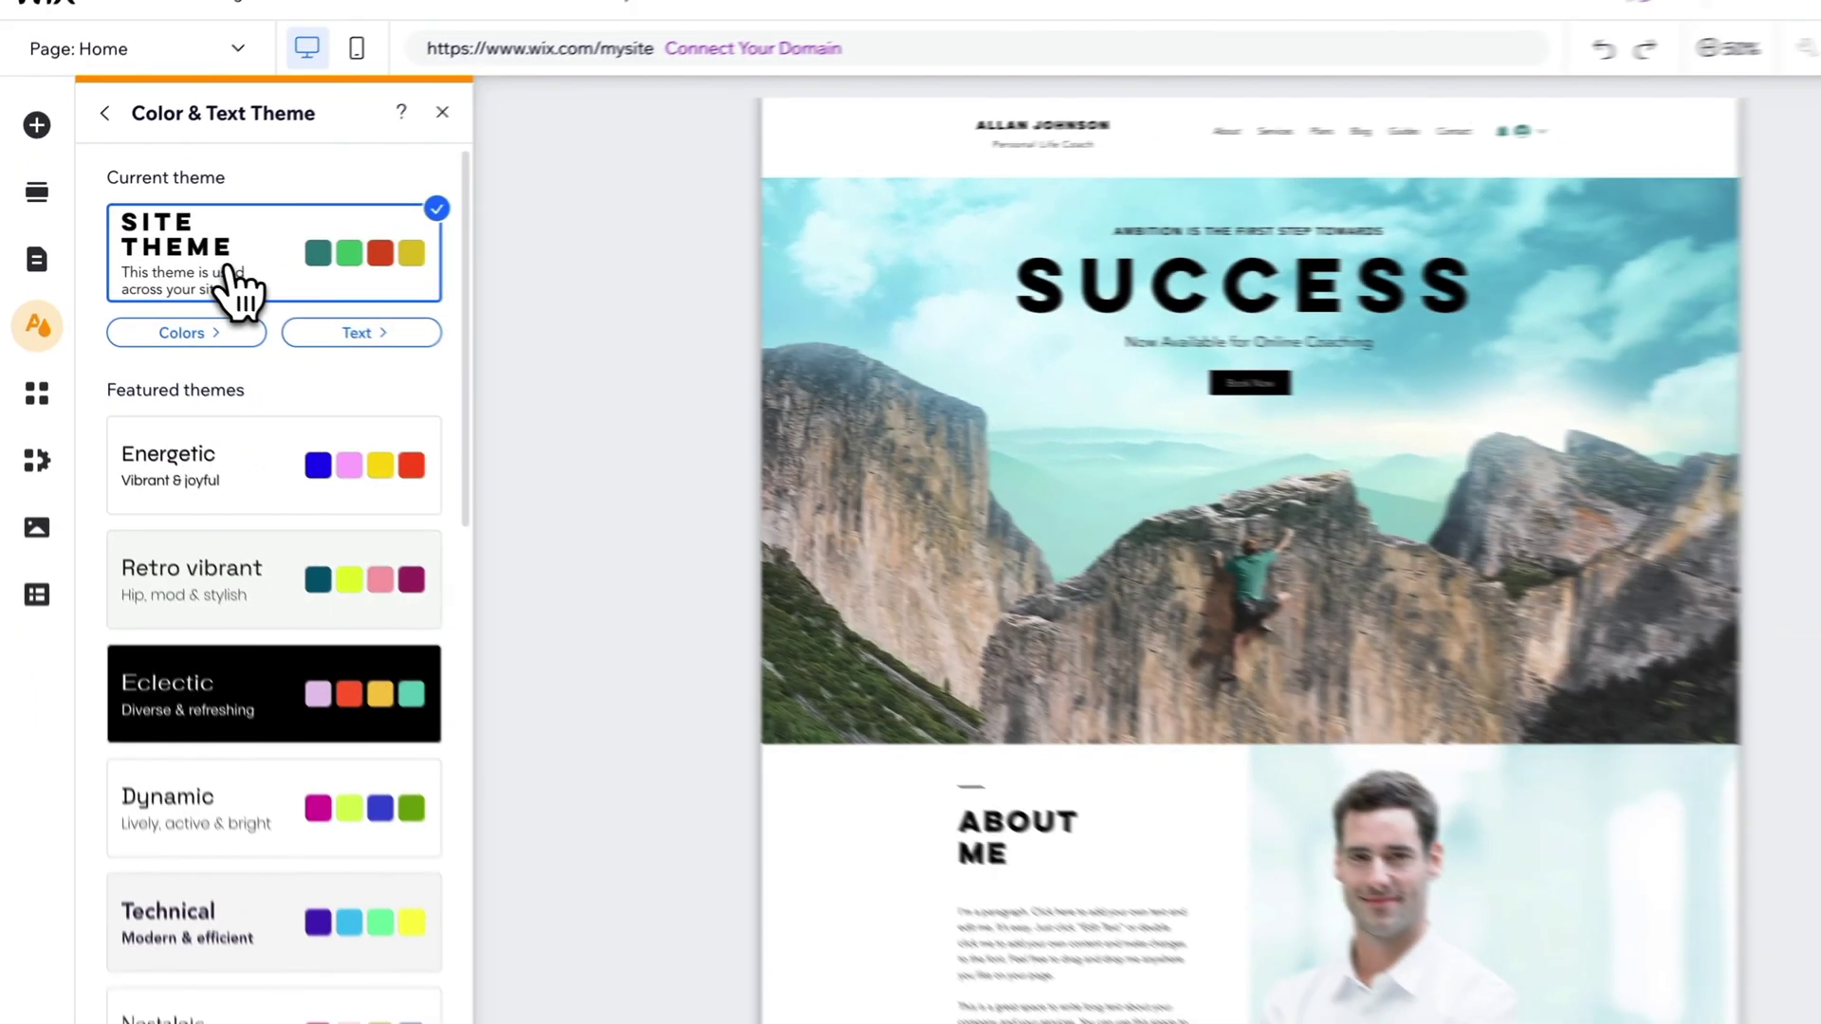
left_click(317, 551)
left_click(335, 637)
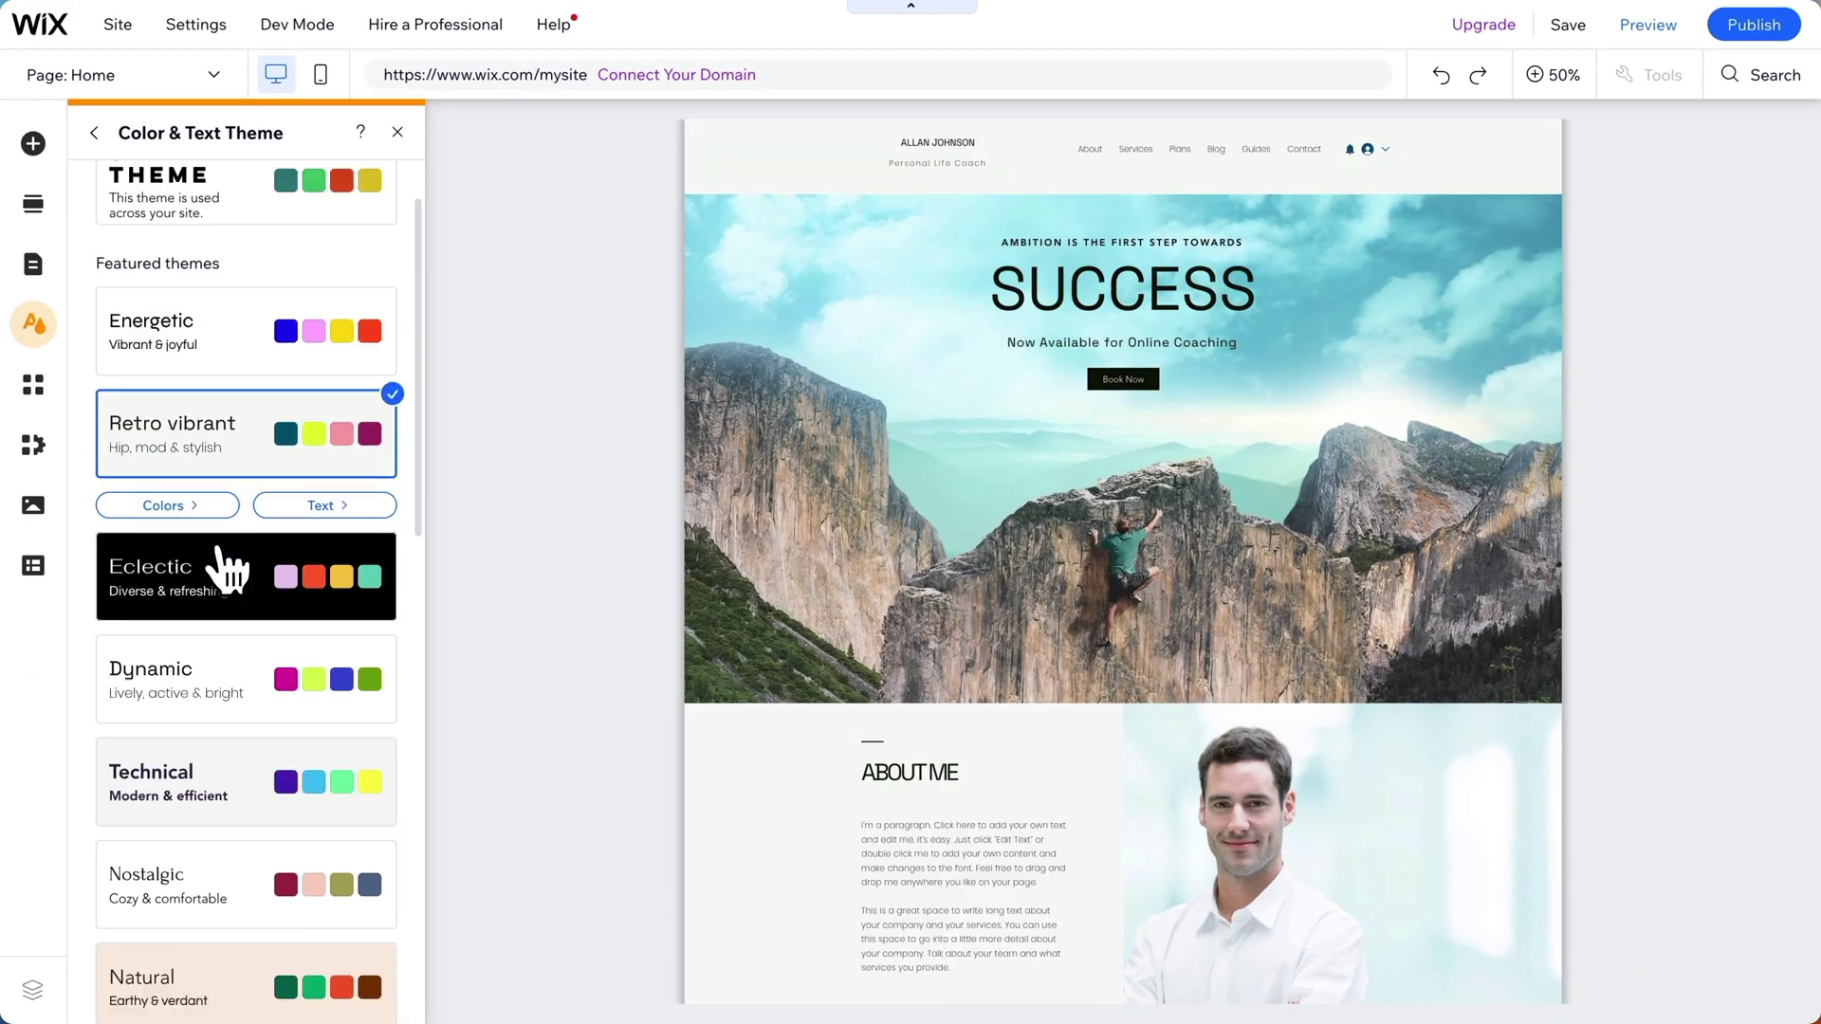
scroll(223, 579, "down", 1)
left_click(214, 607)
left_click(218, 683)
scroll(218, 688, "down", 2)
left_click(204, 730)
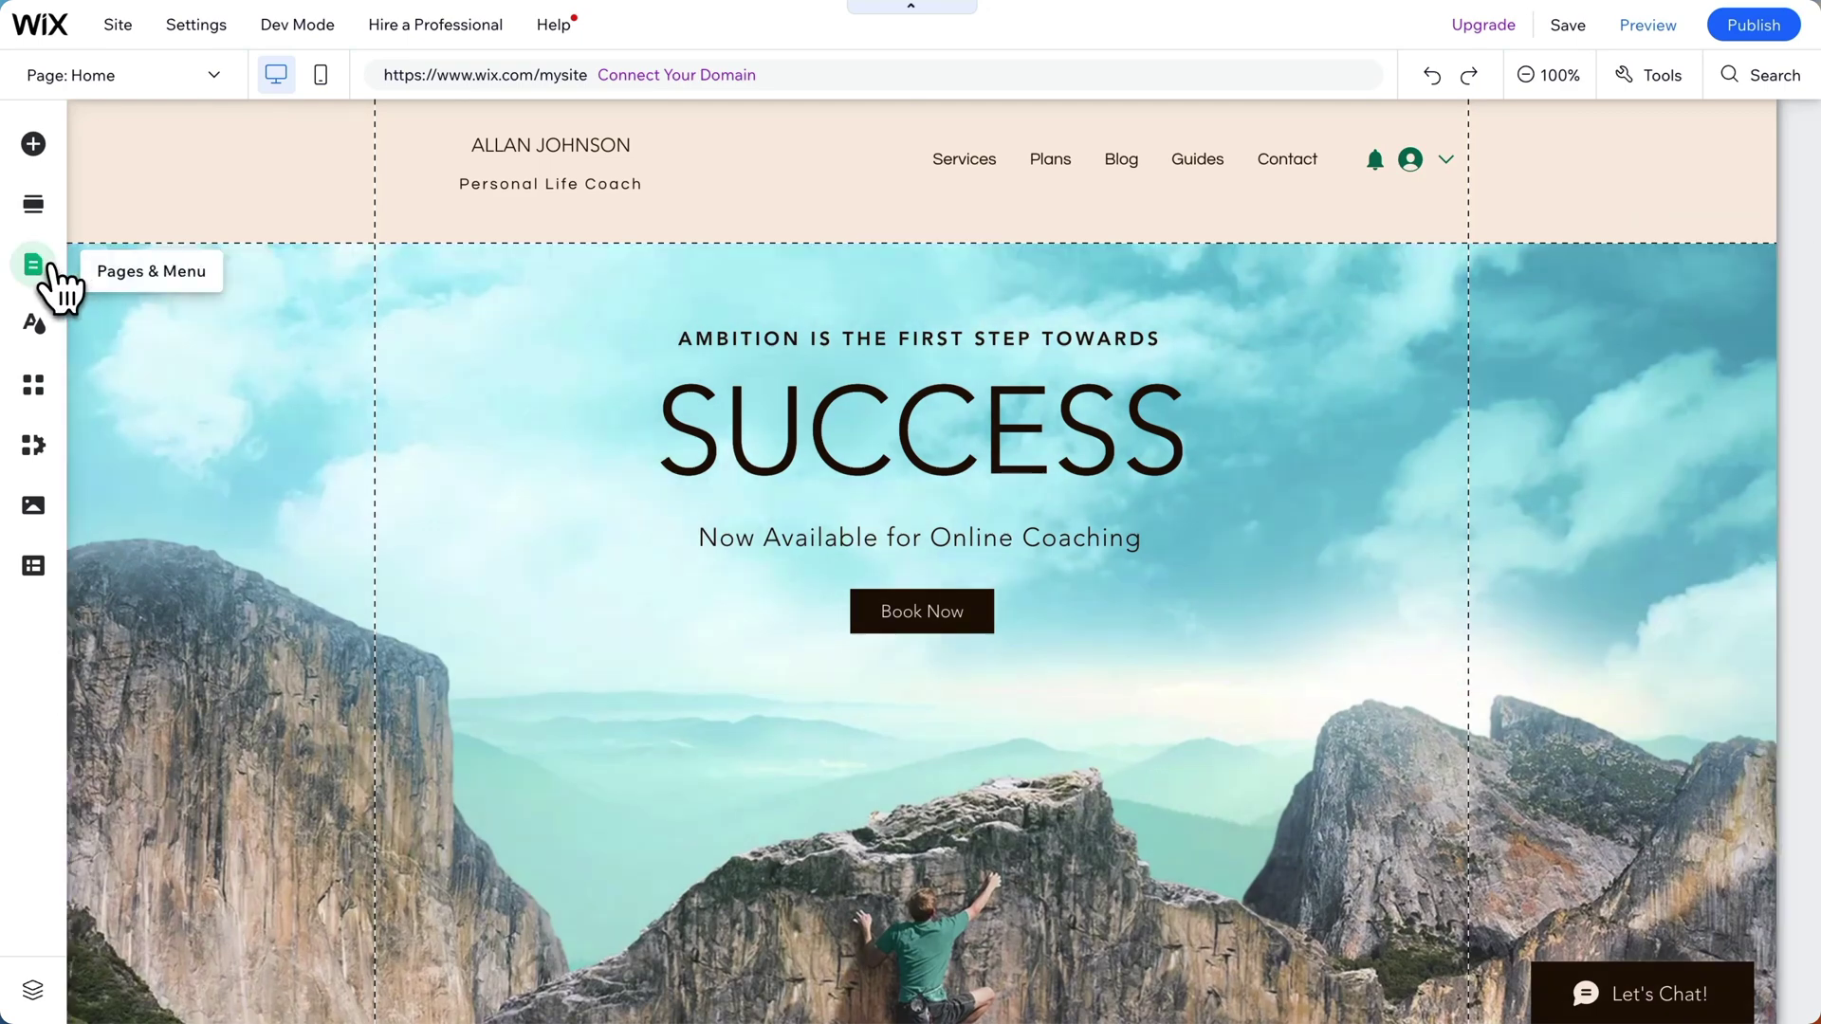
Add a new blank page named 'About' to the site
left_click(38, 264)
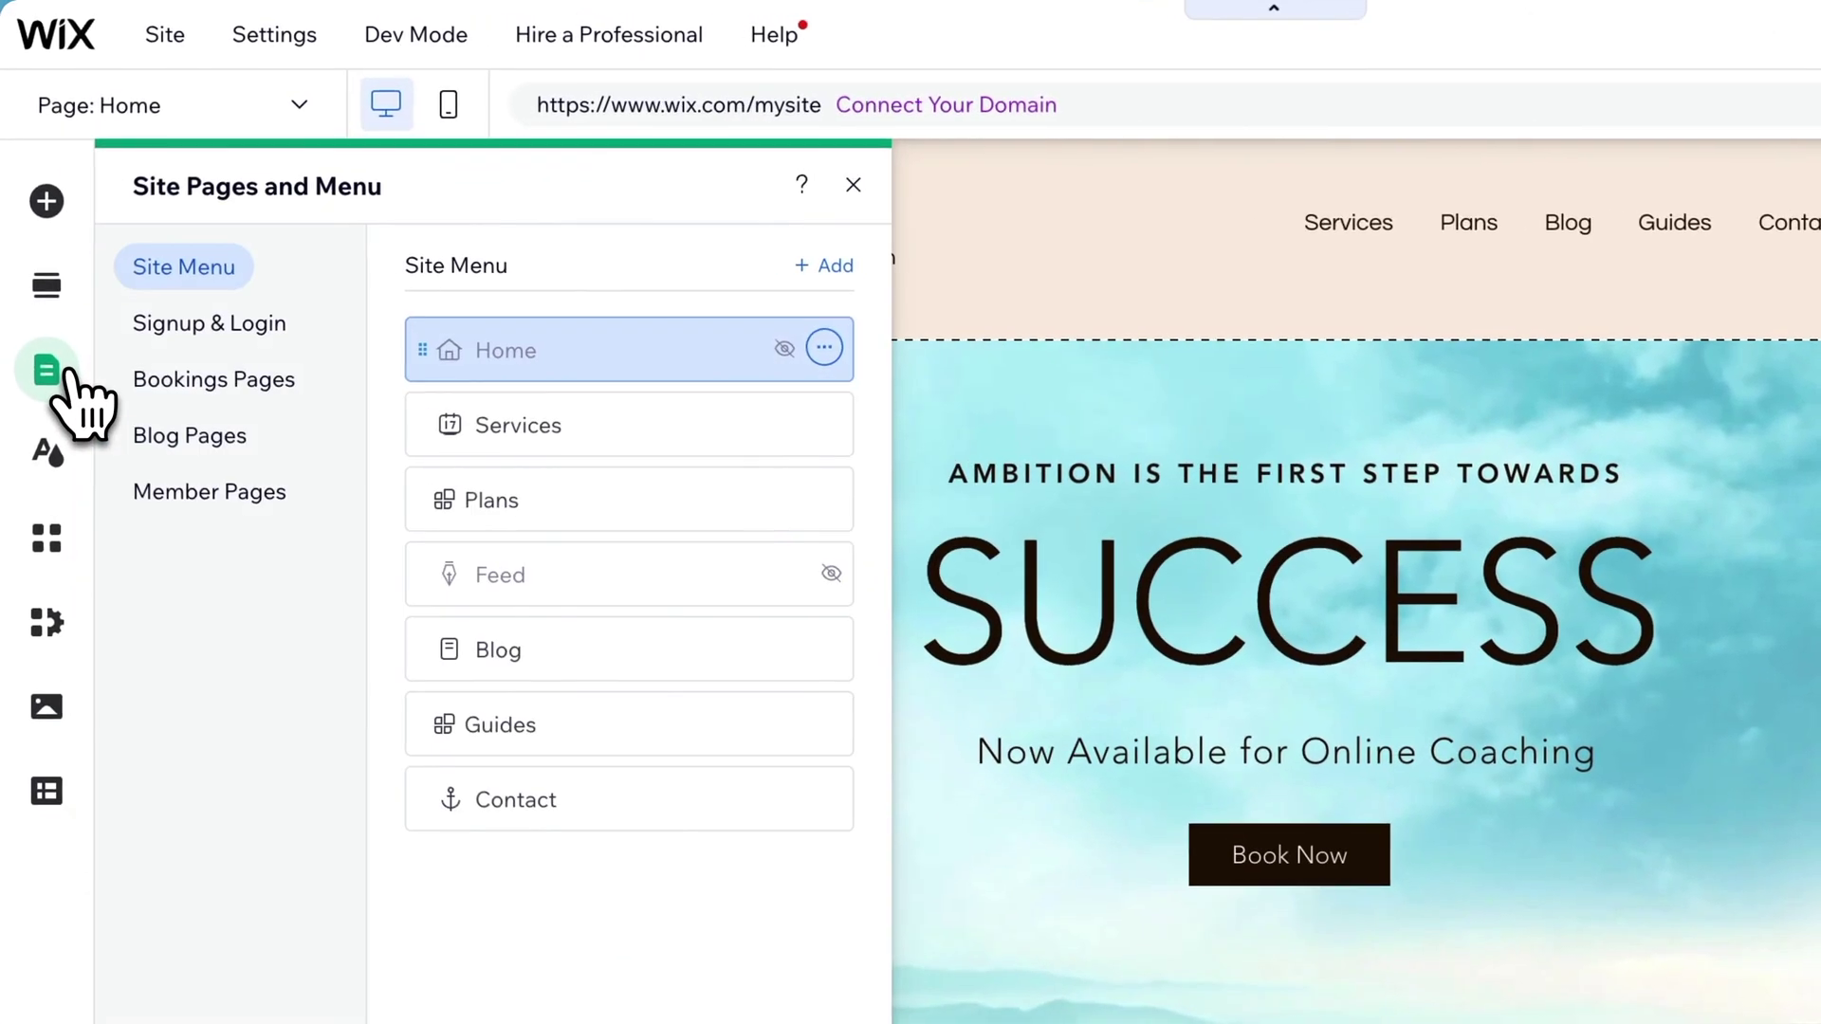
left_click(839, 267)
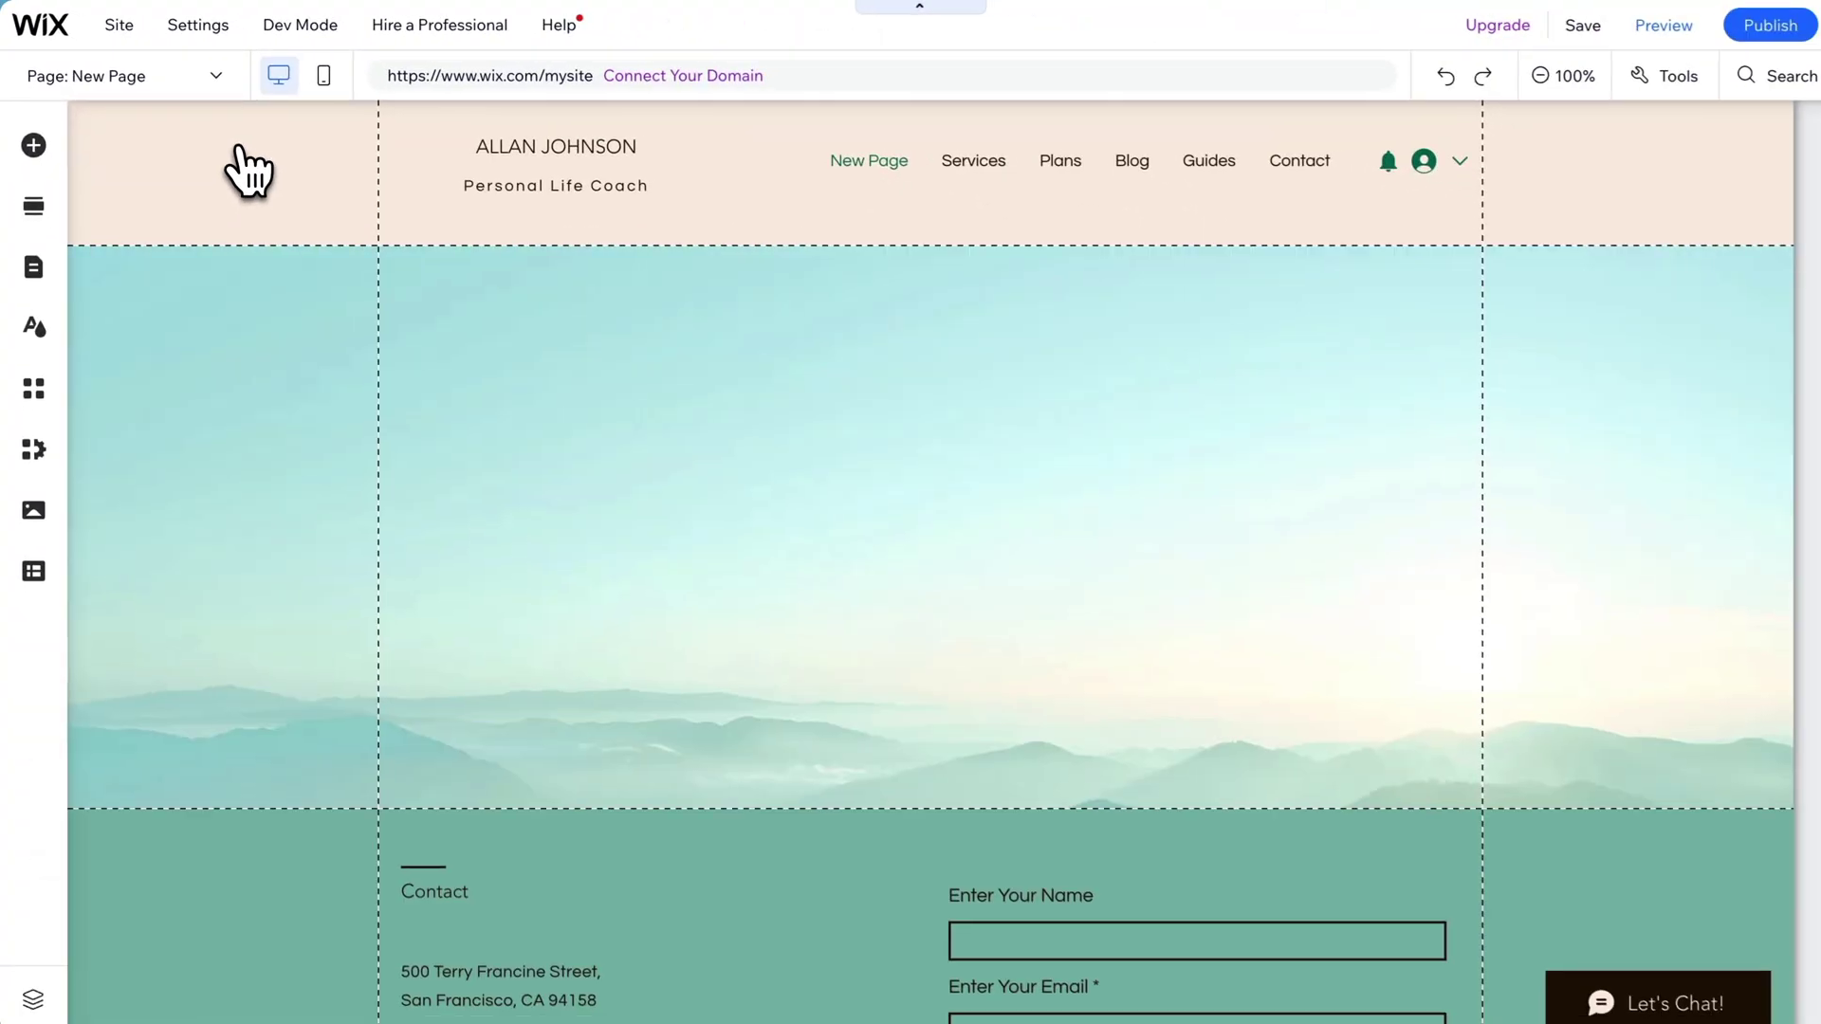
type("About")
key("Return")
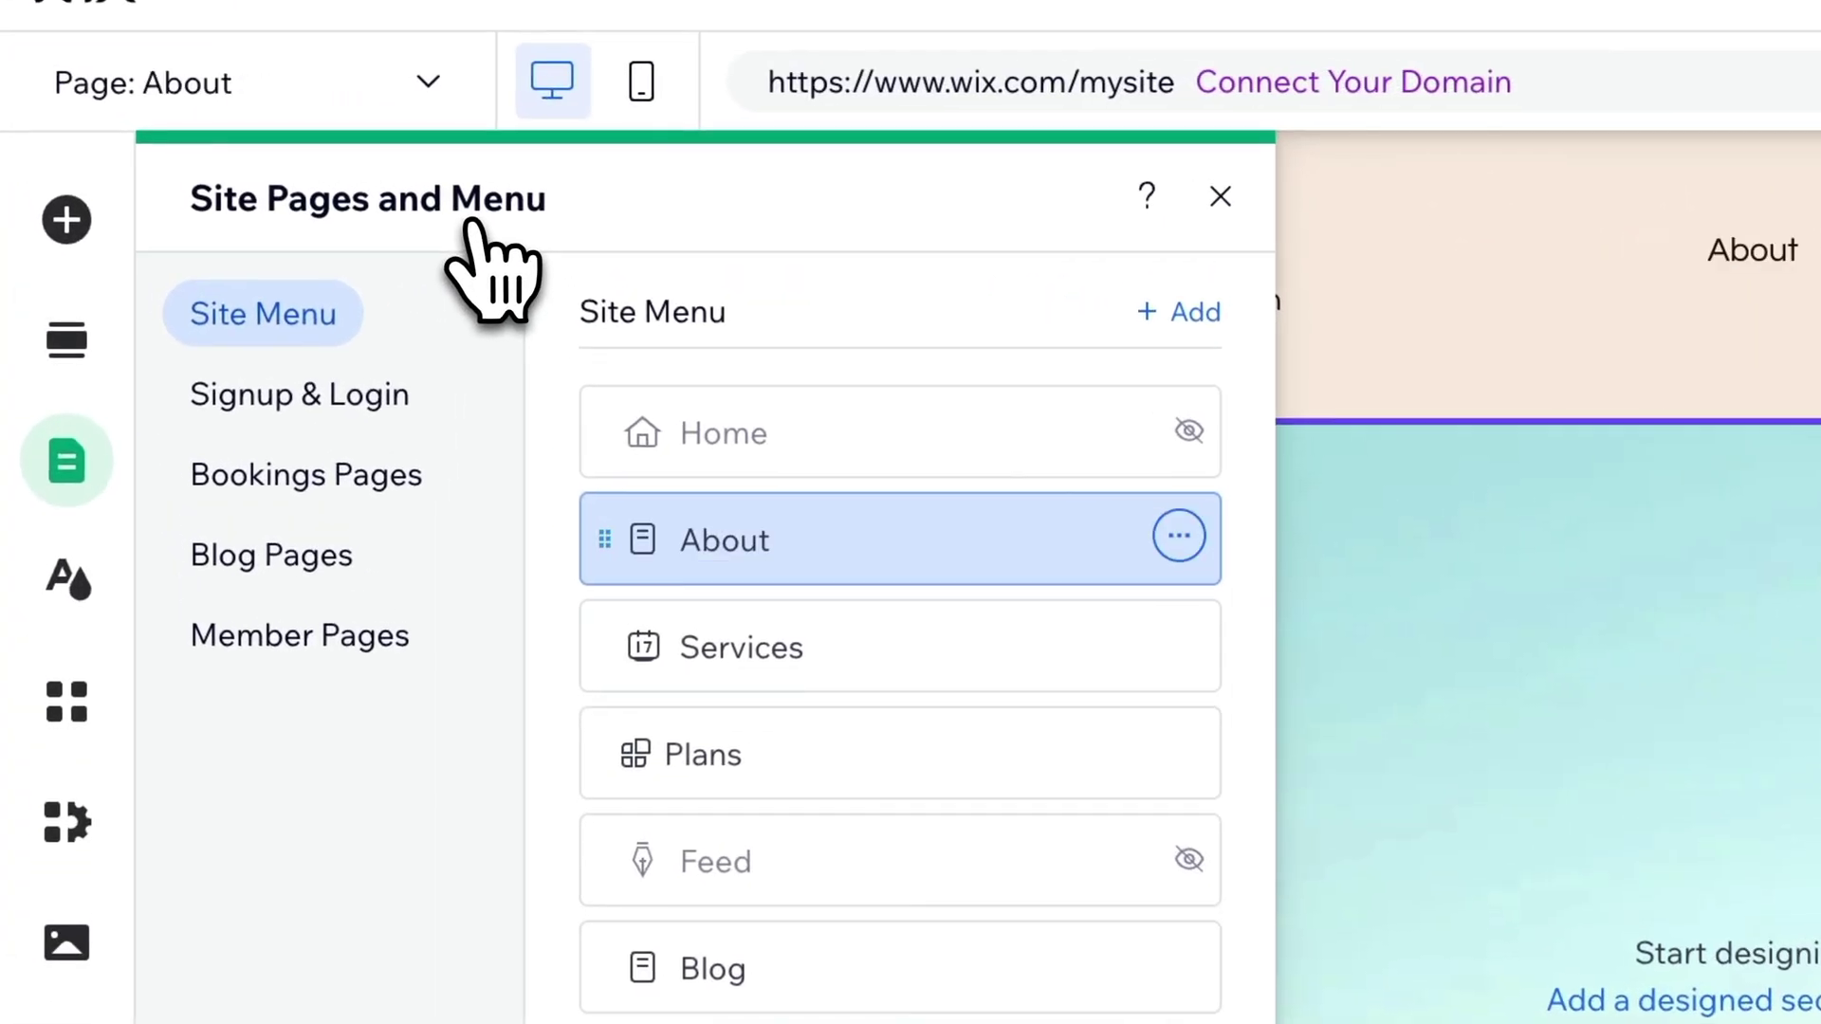
left_click(1215, 195)
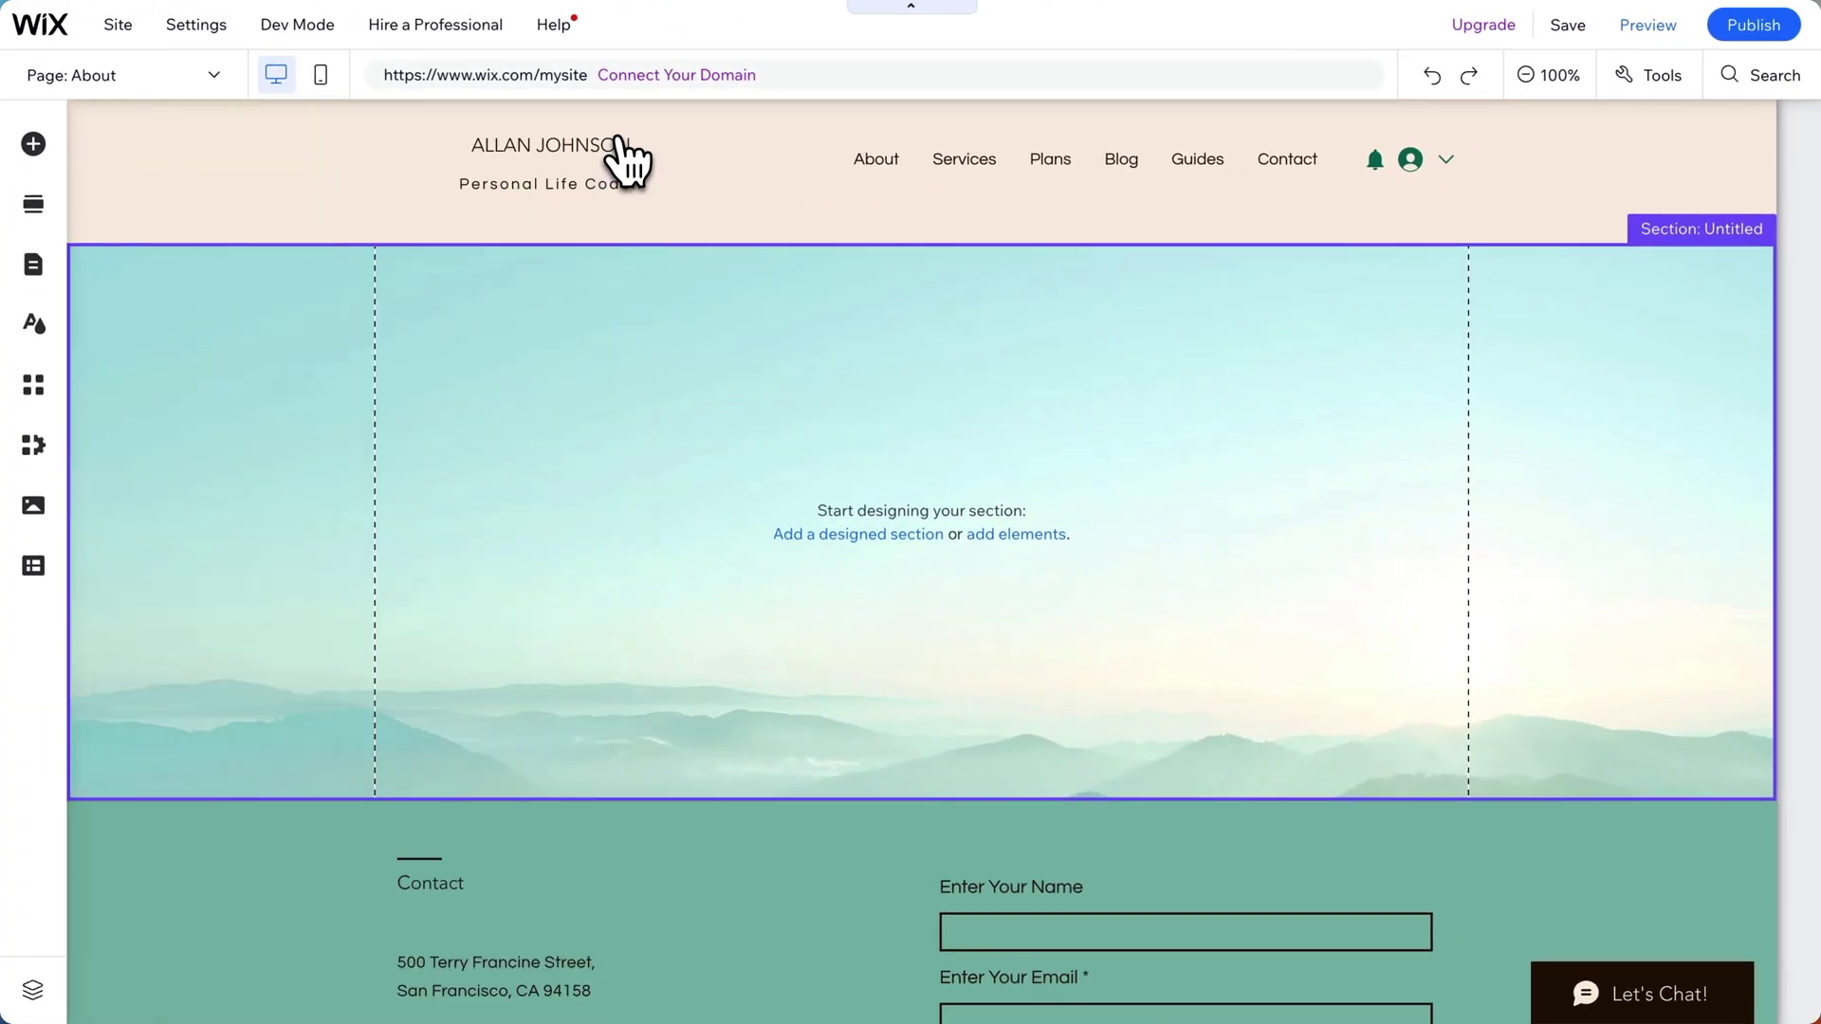
Add a centre-aligned Heading 1 reading 'About' to the section
left_click(34, 144)
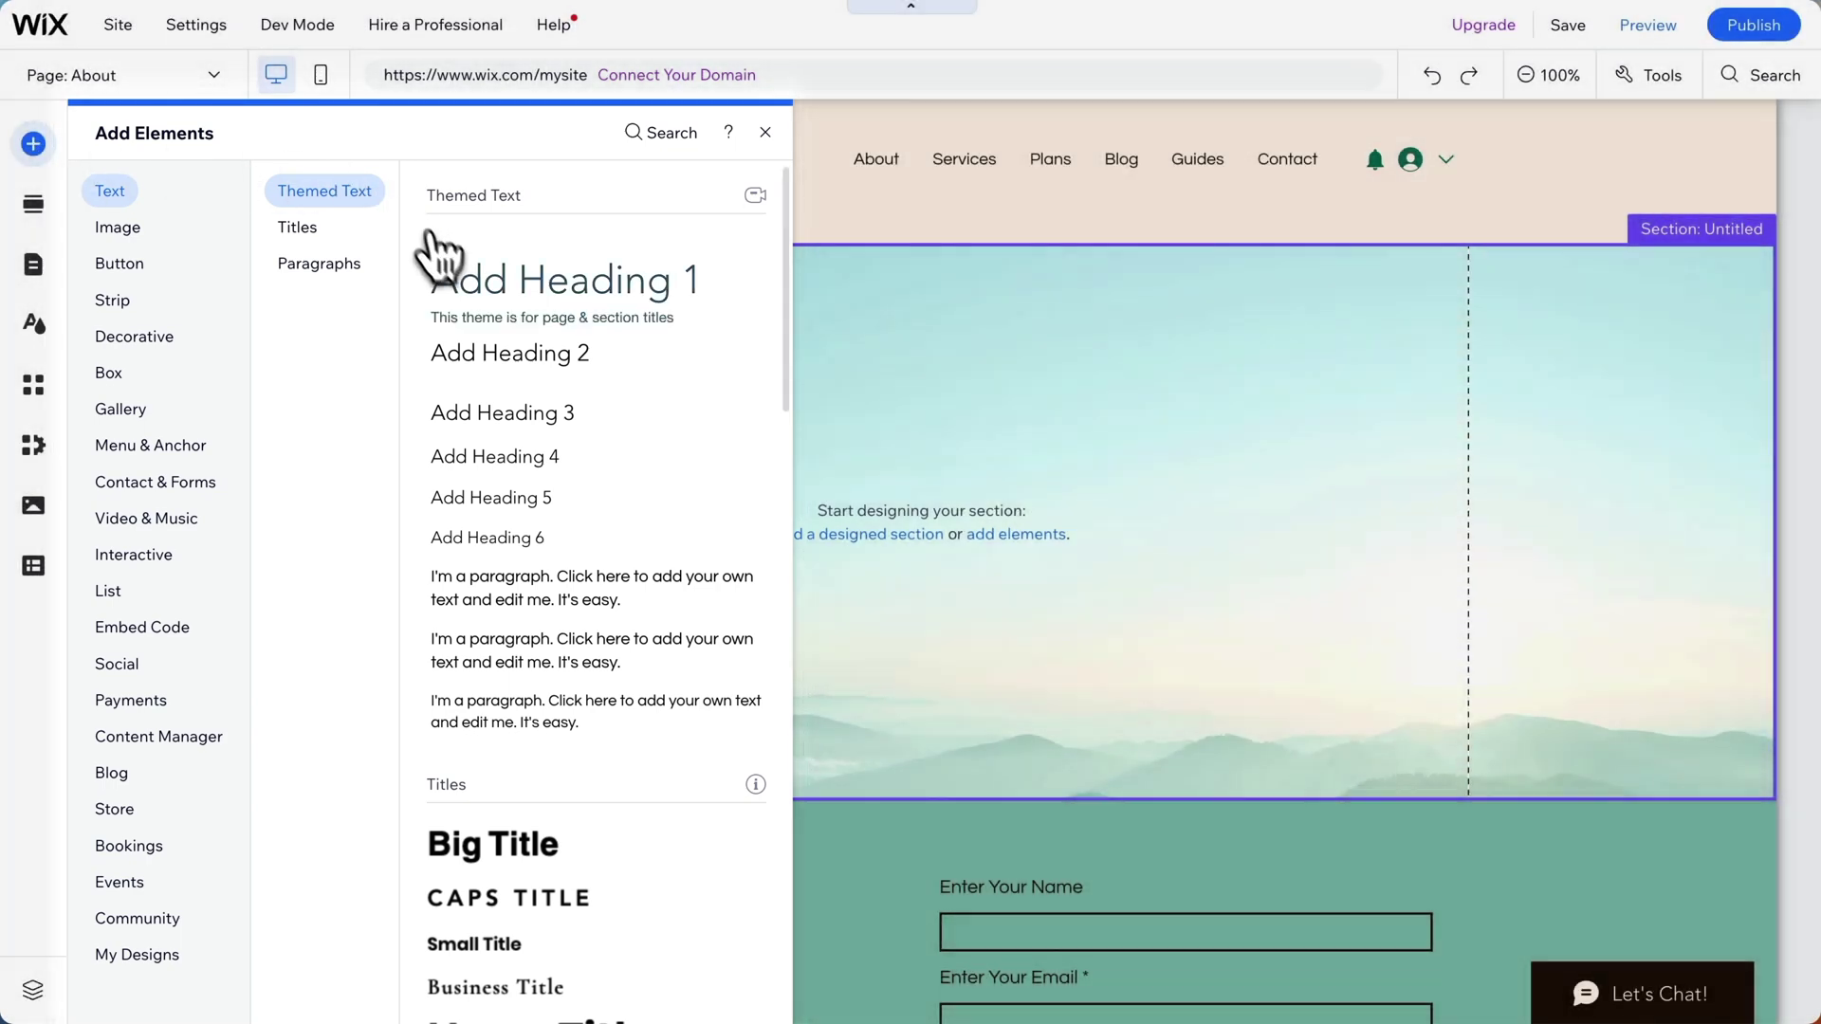
left_click(455, 280)
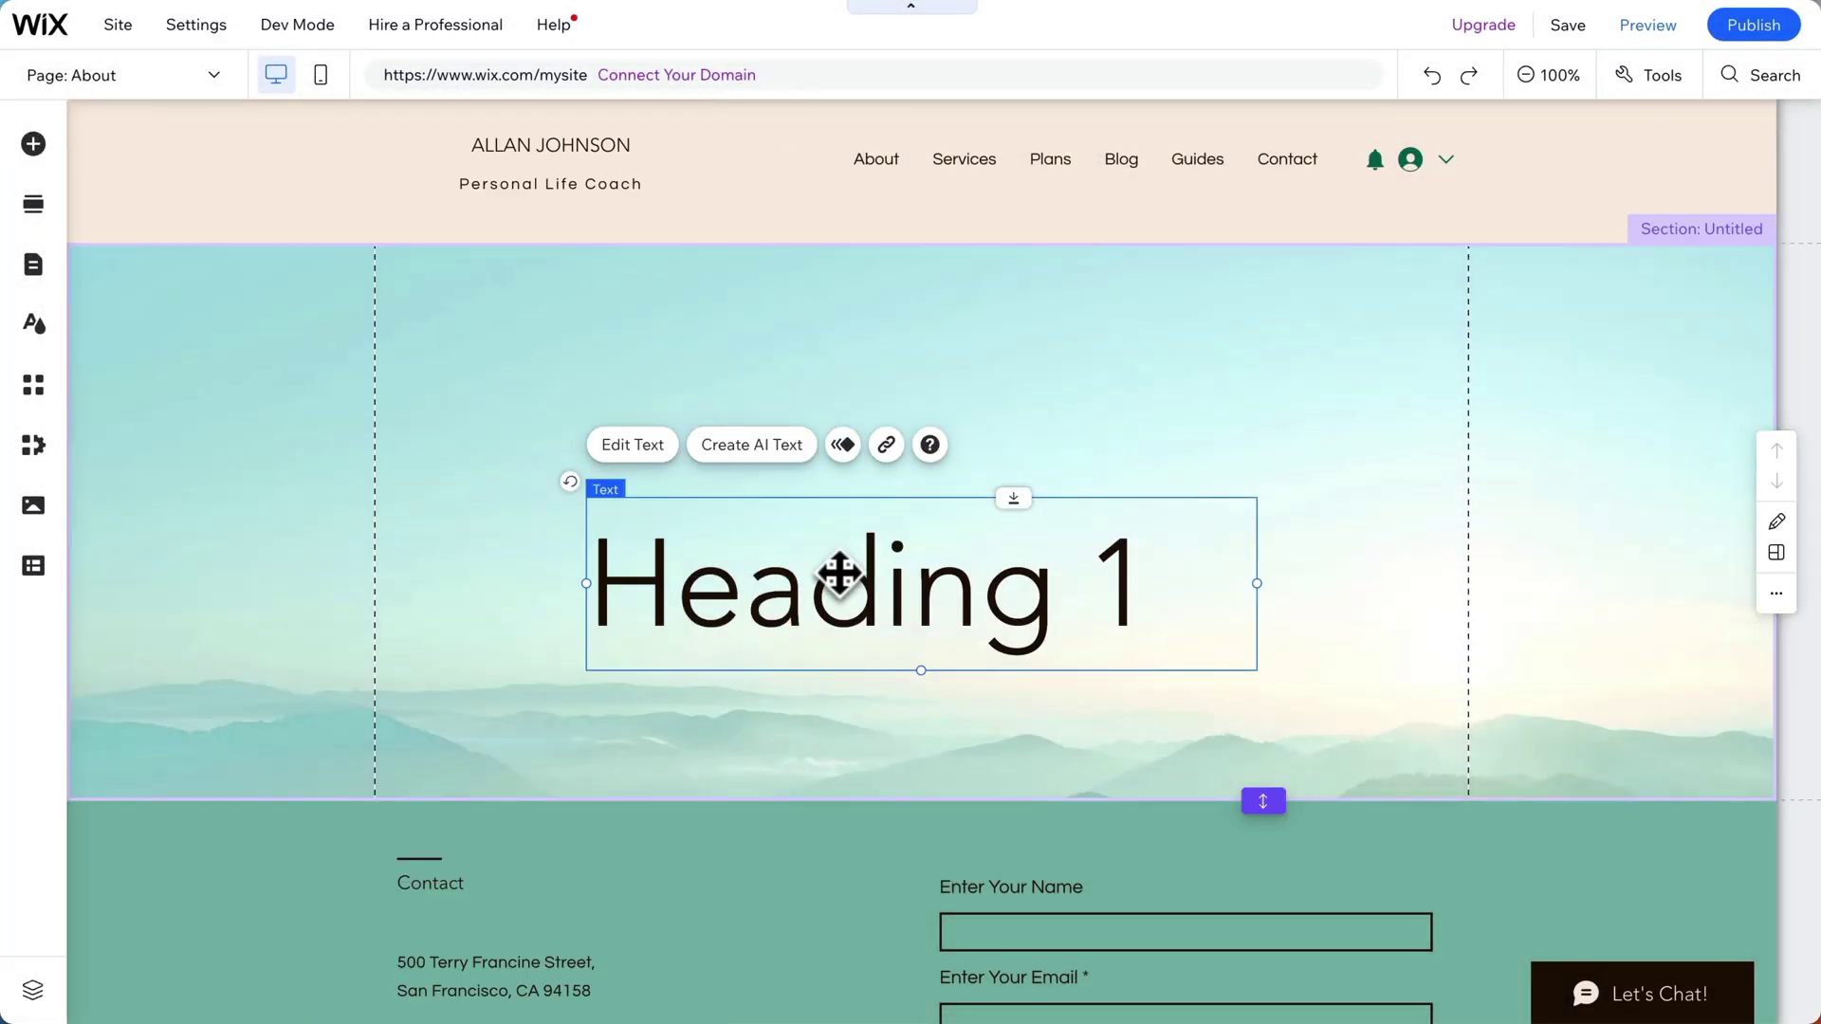
double_click(842, 578)
type("About")
key("ctrl+a")
left_click(1326, 608)
left_click(1341, 663)
left_click(468, 559)
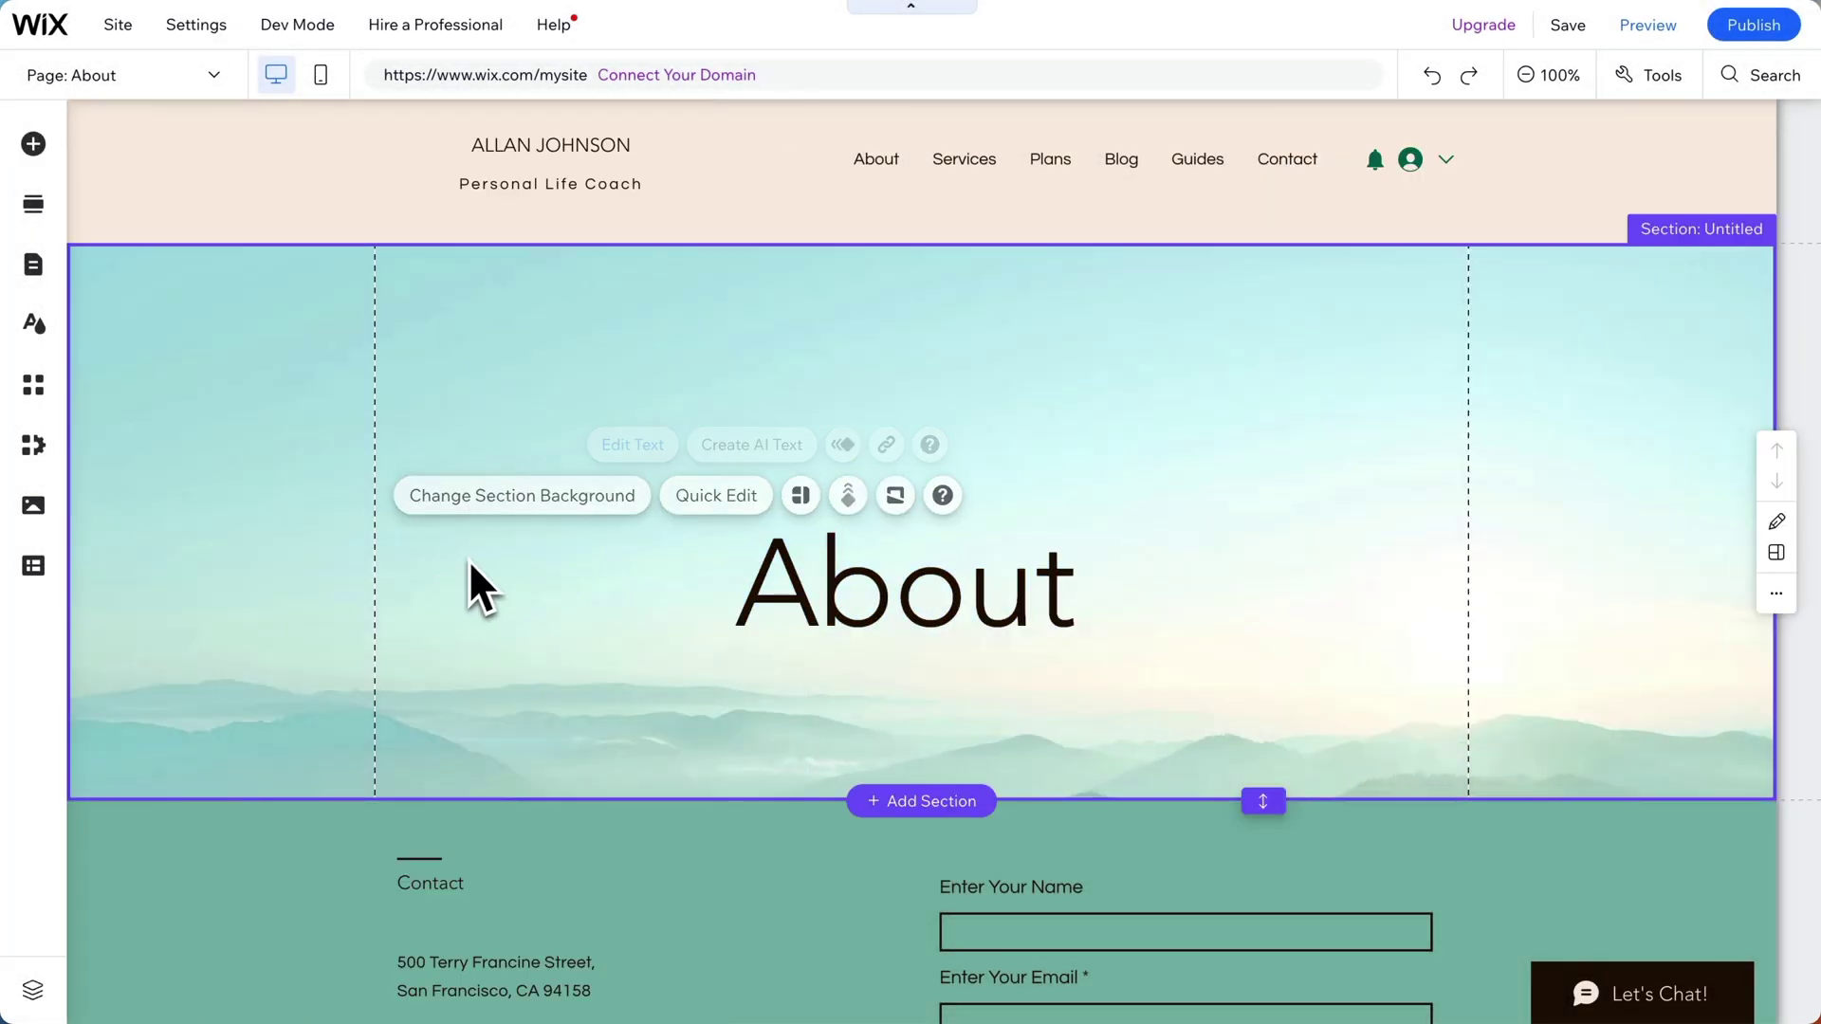
Move the About heading up and left, and place a paragraph below it
left_click_drag(809, 612, 880, 457)
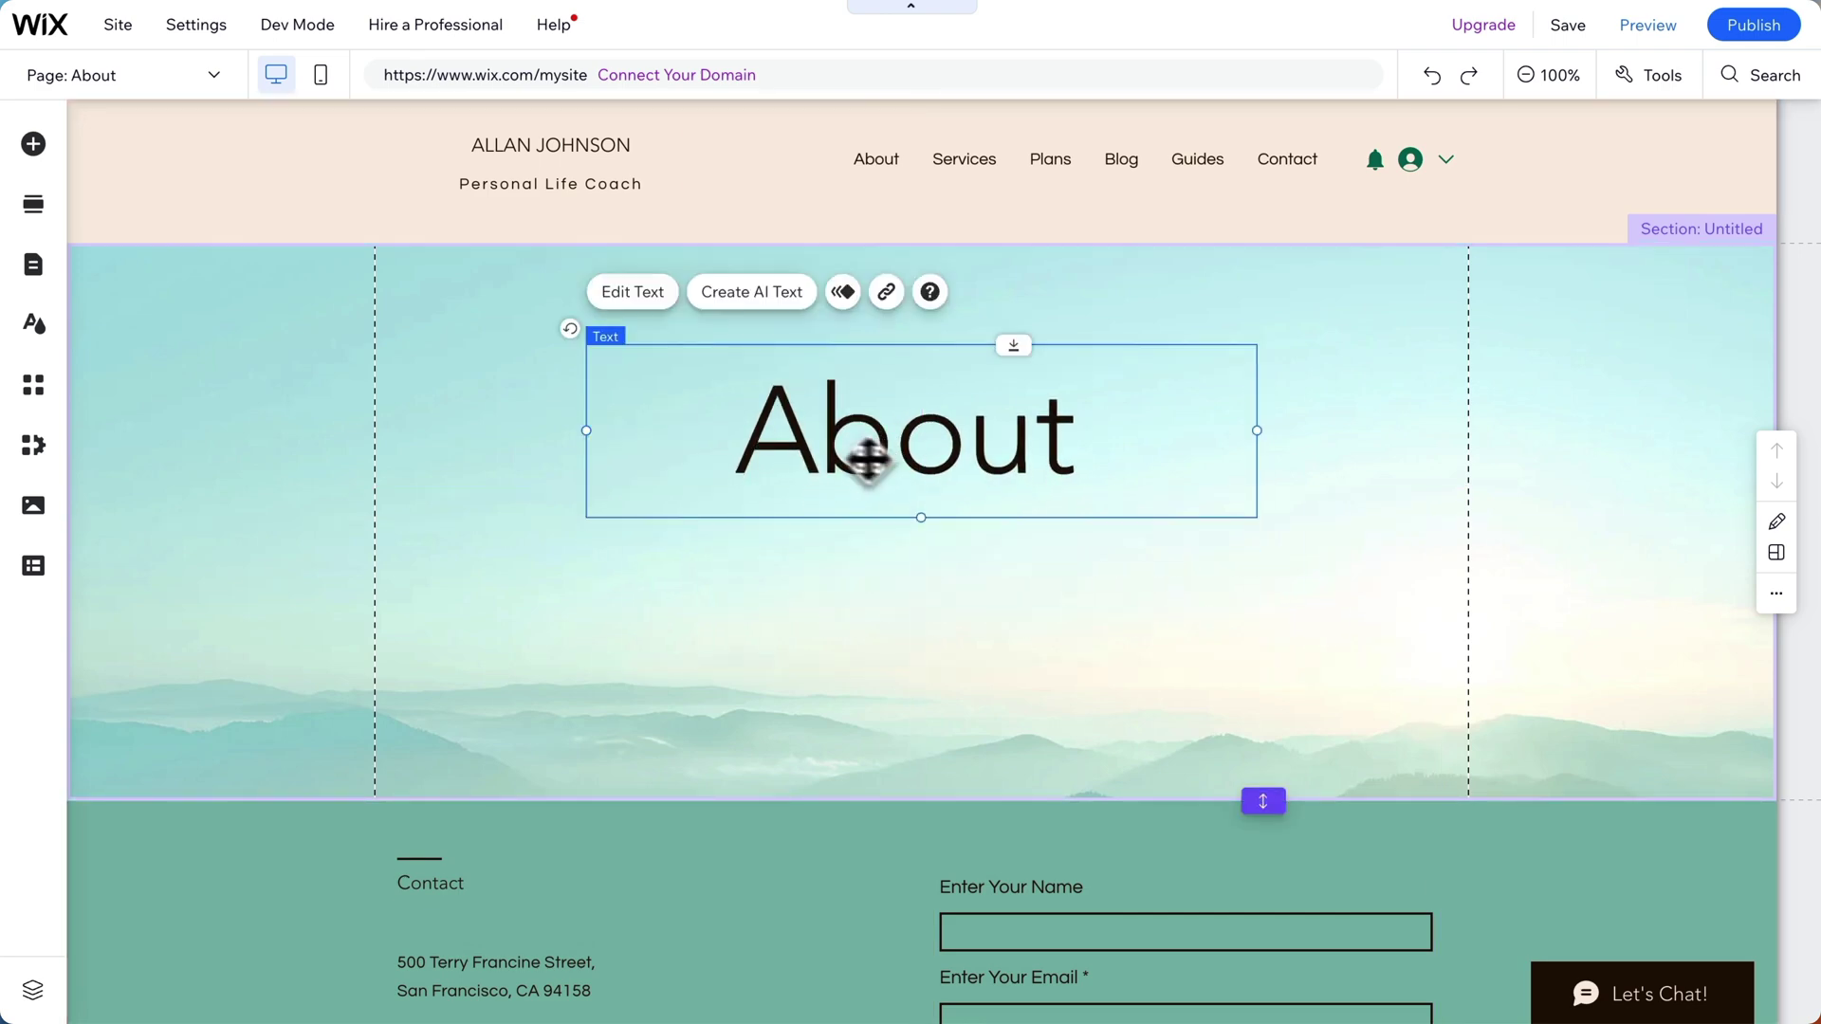
left_click(34, 143)
left_click_drag(683, 690, 738, 543)
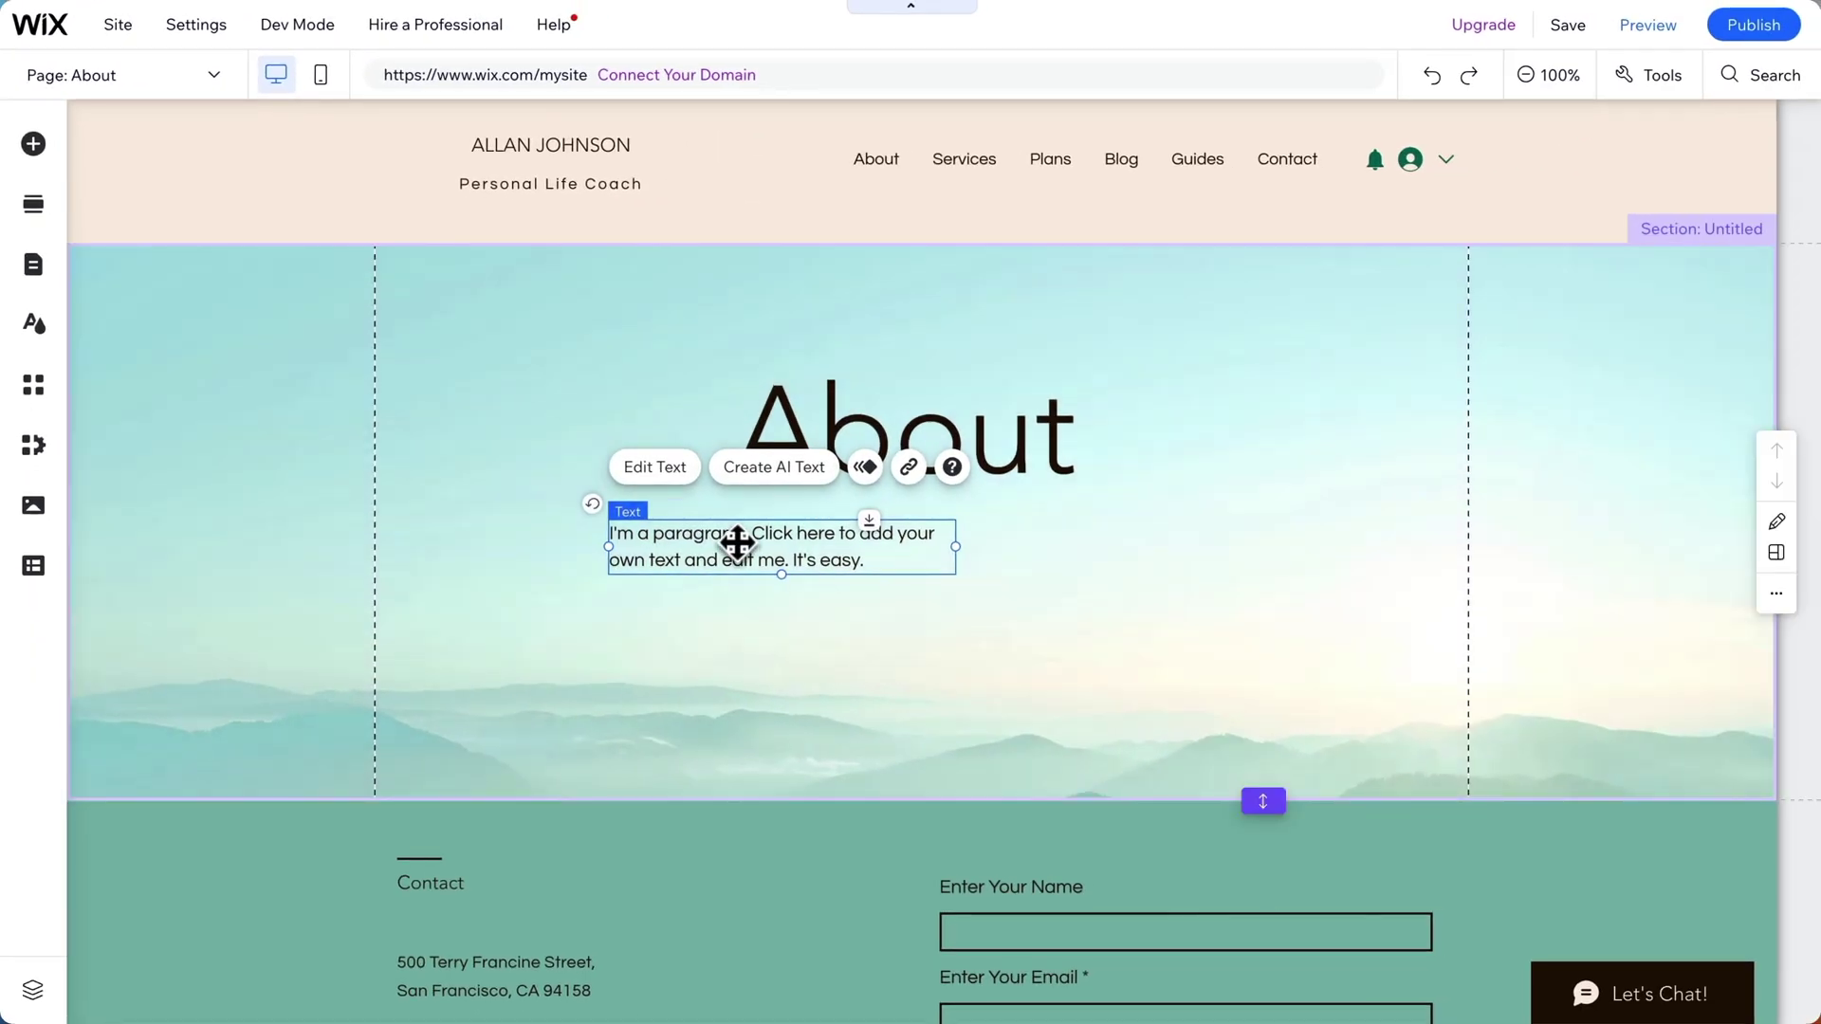
Widen the bio paragraph to 664 px, make the About section taller, and switch to mobile view
left_click(825, 577)
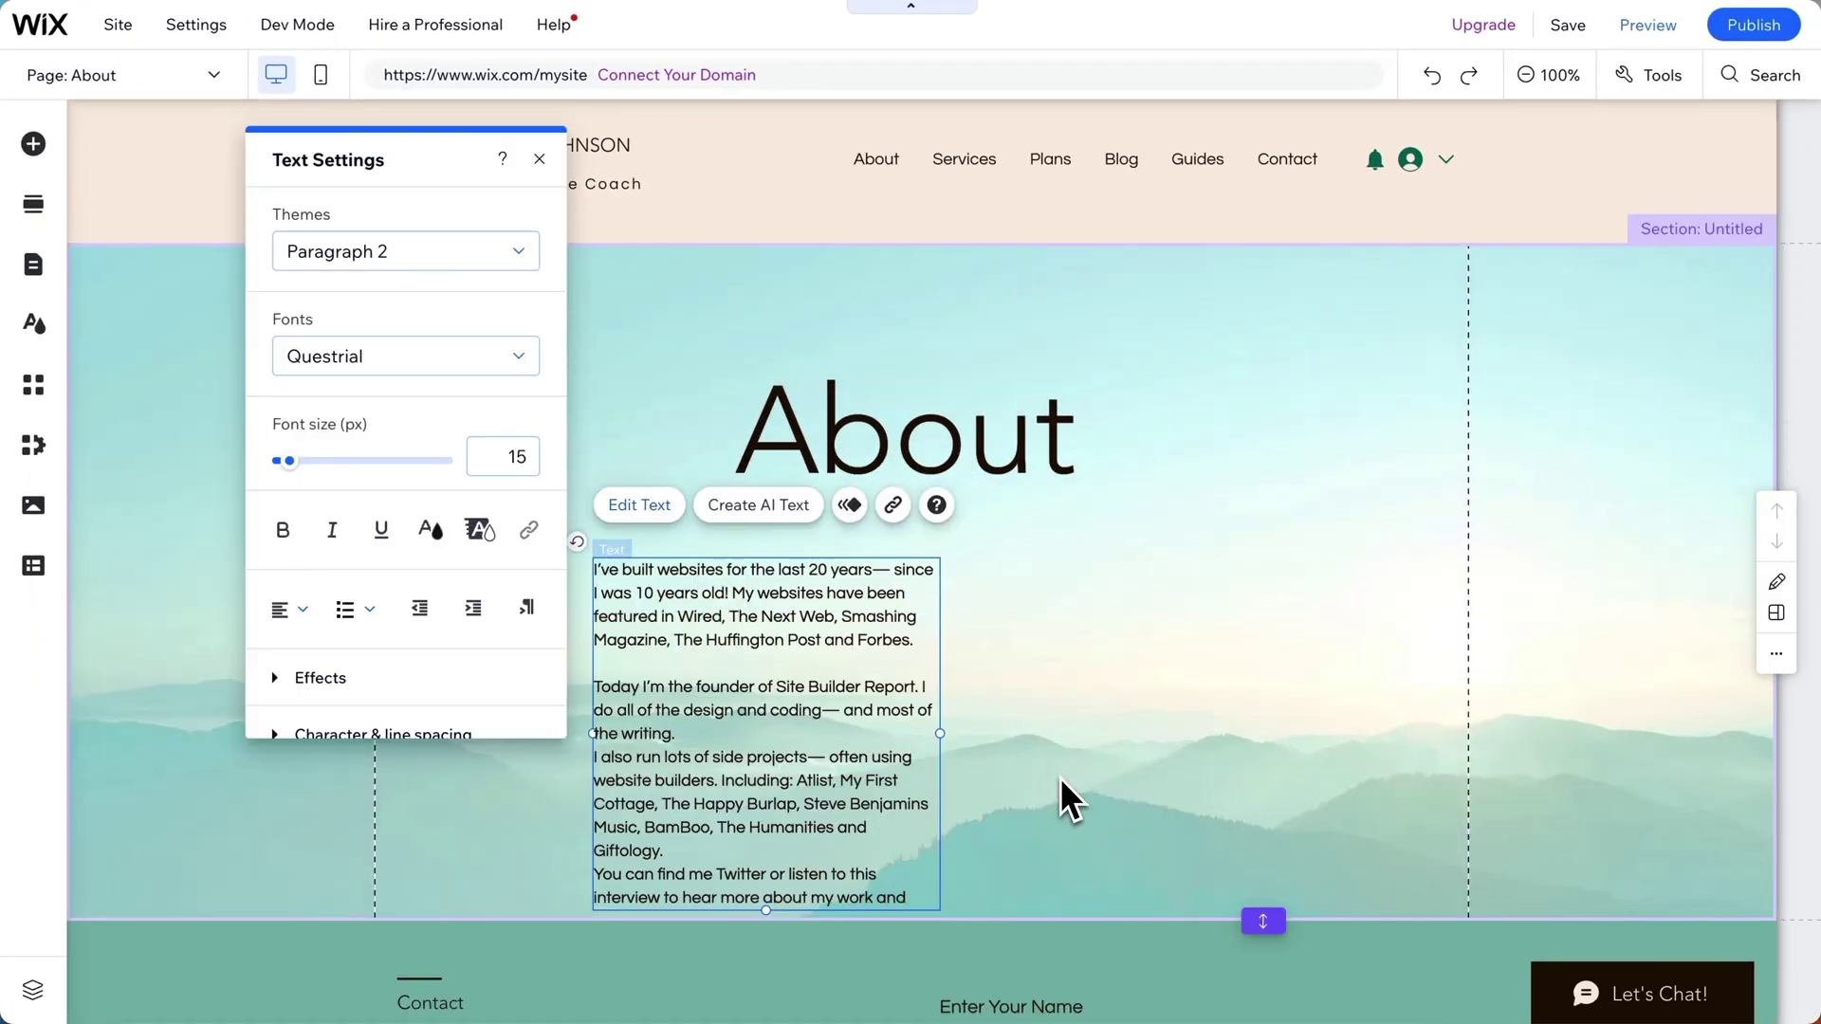
left_click(1061, 777)
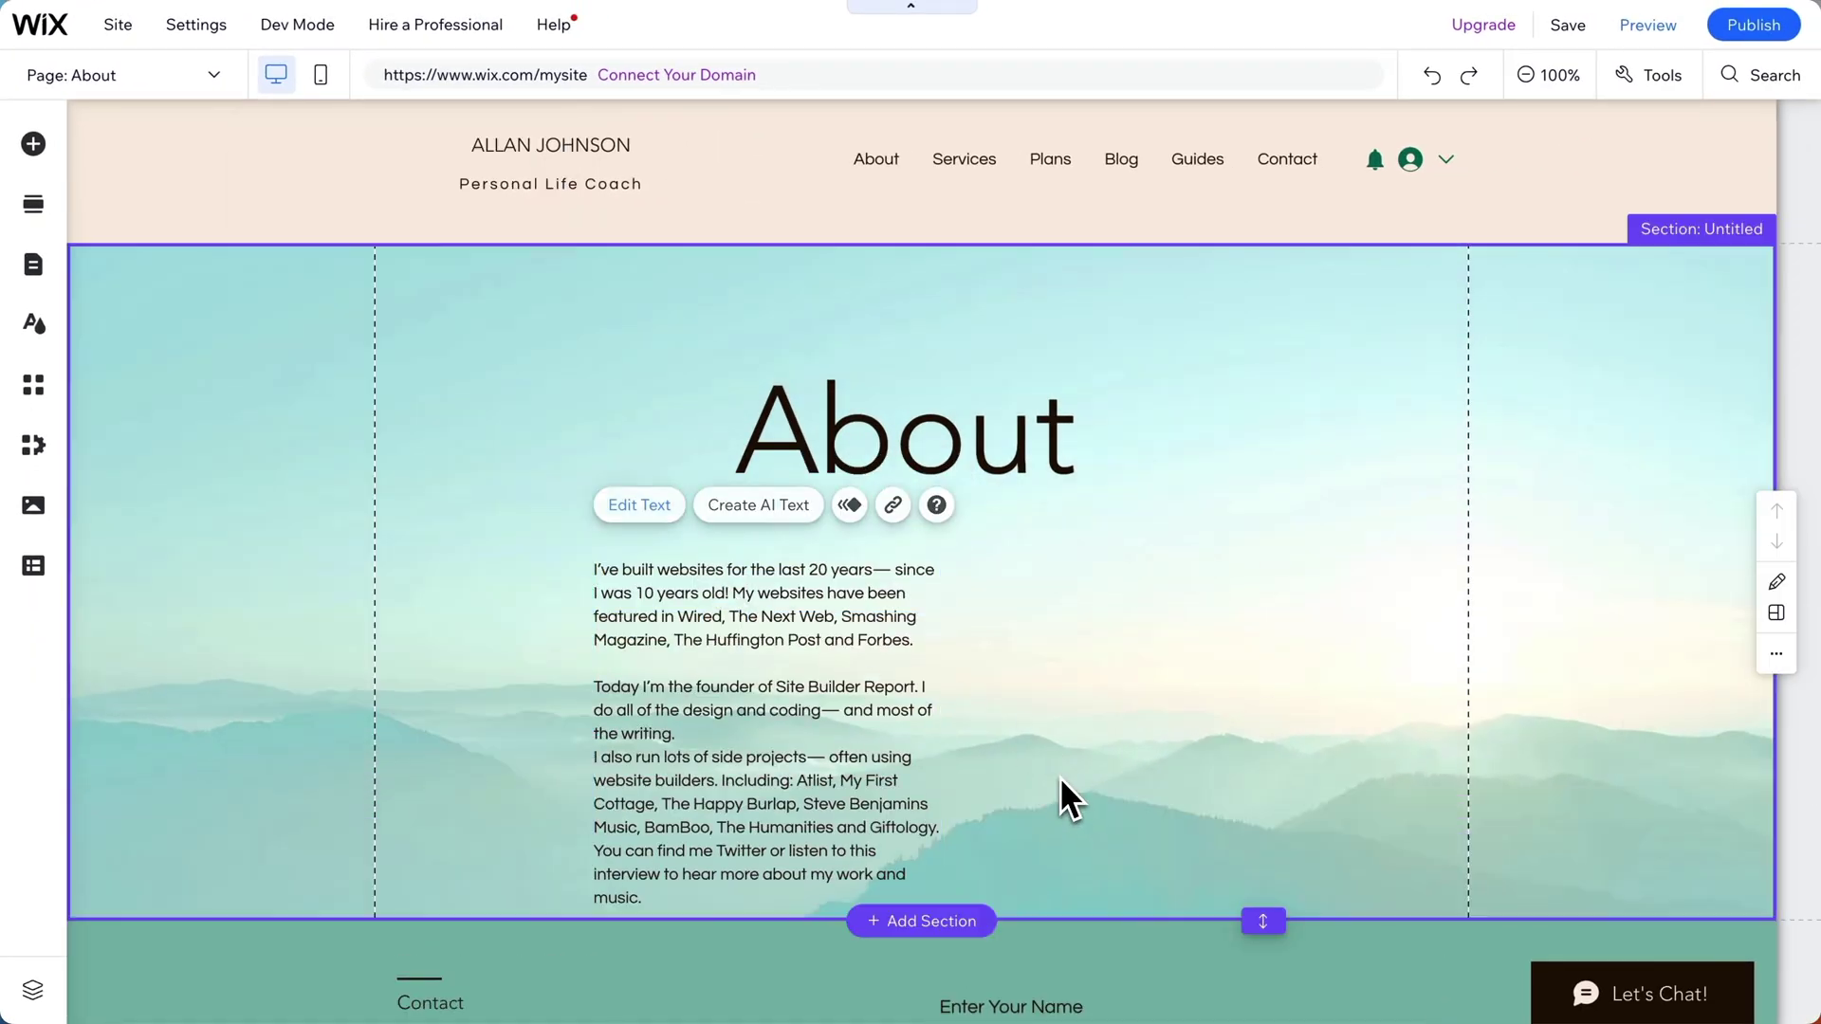
left_click(924, 759)
left_click_drag(940, 733, 1333, 737)
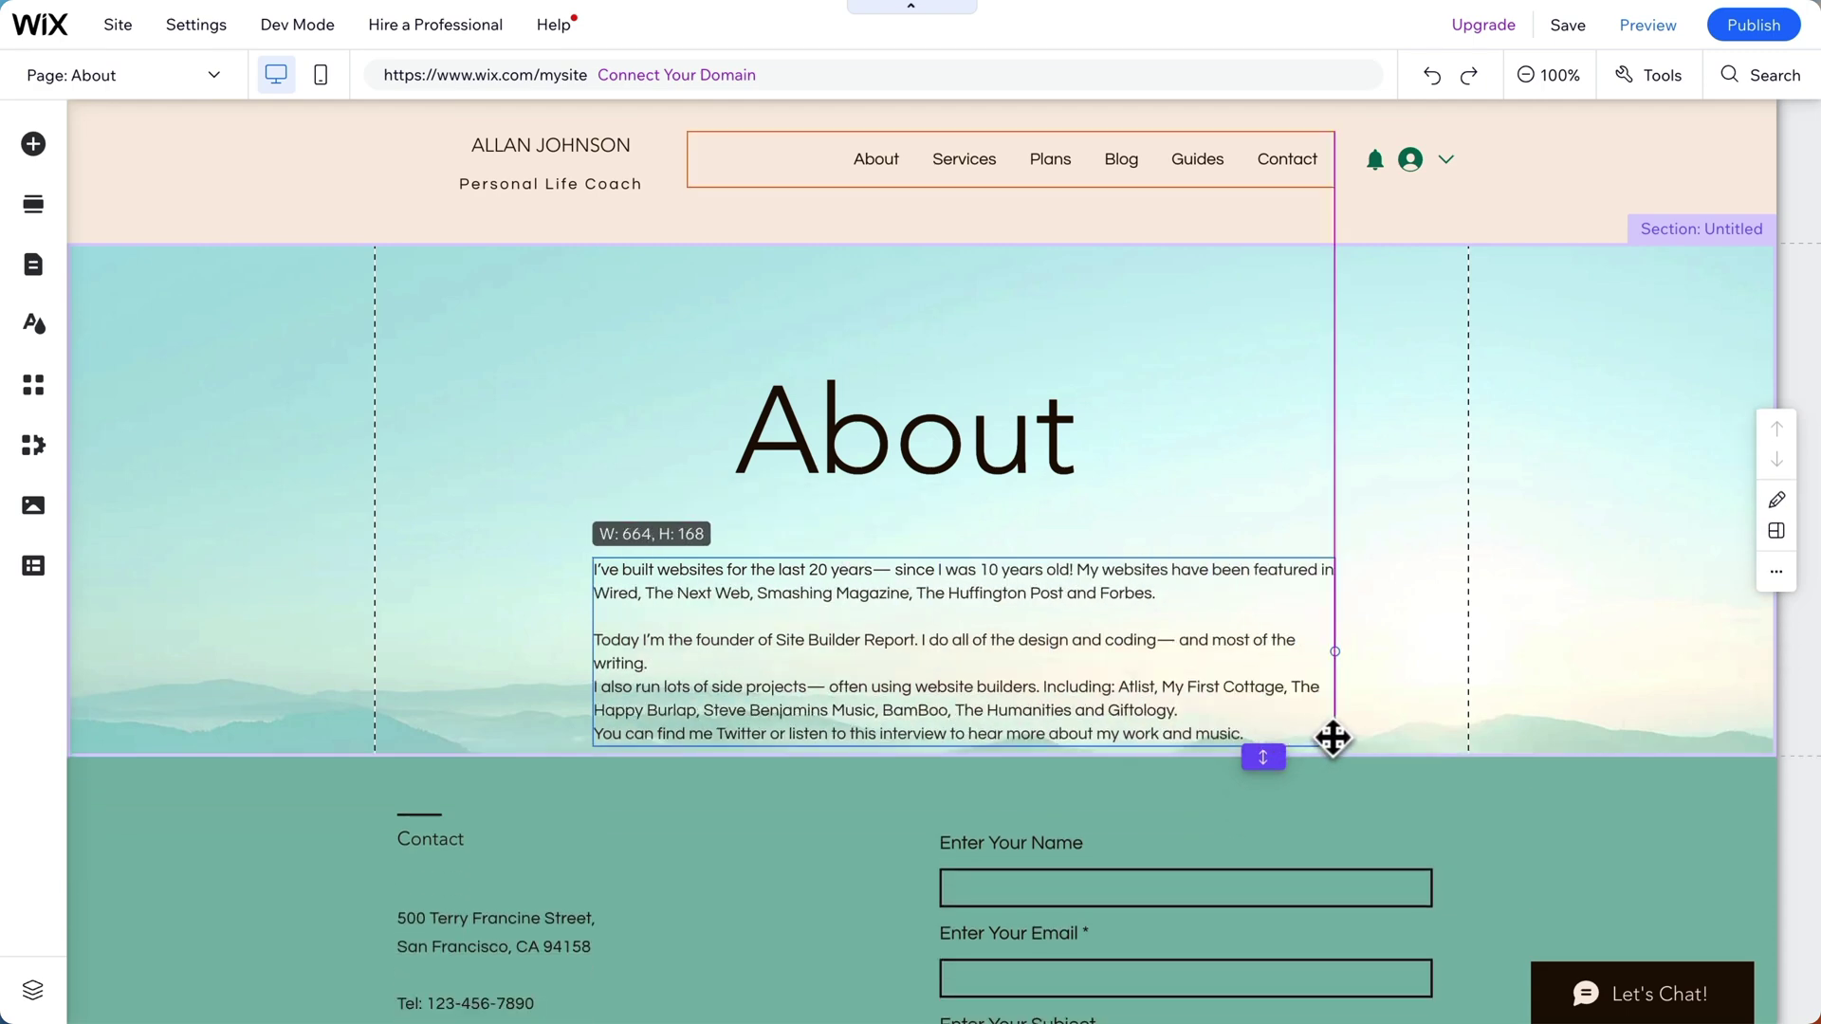
left_click_drag(1263, 758, 1266, 865)
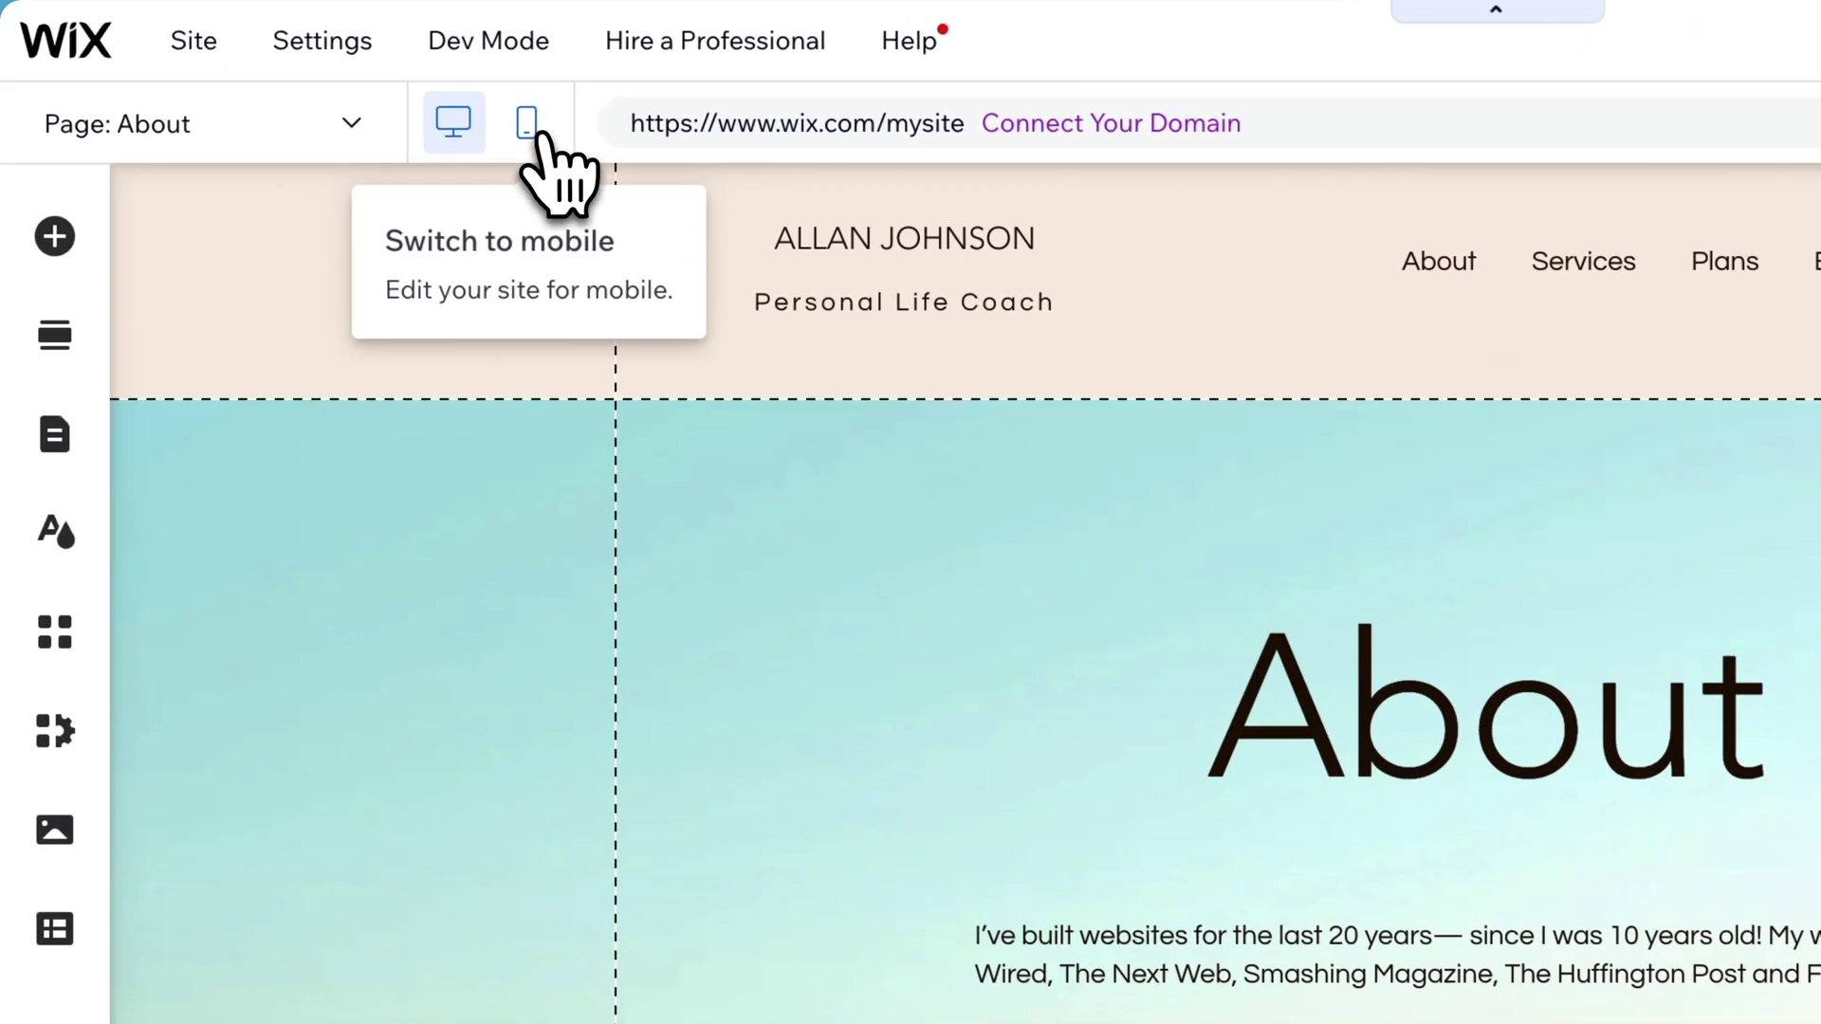
left_click(322, 78)
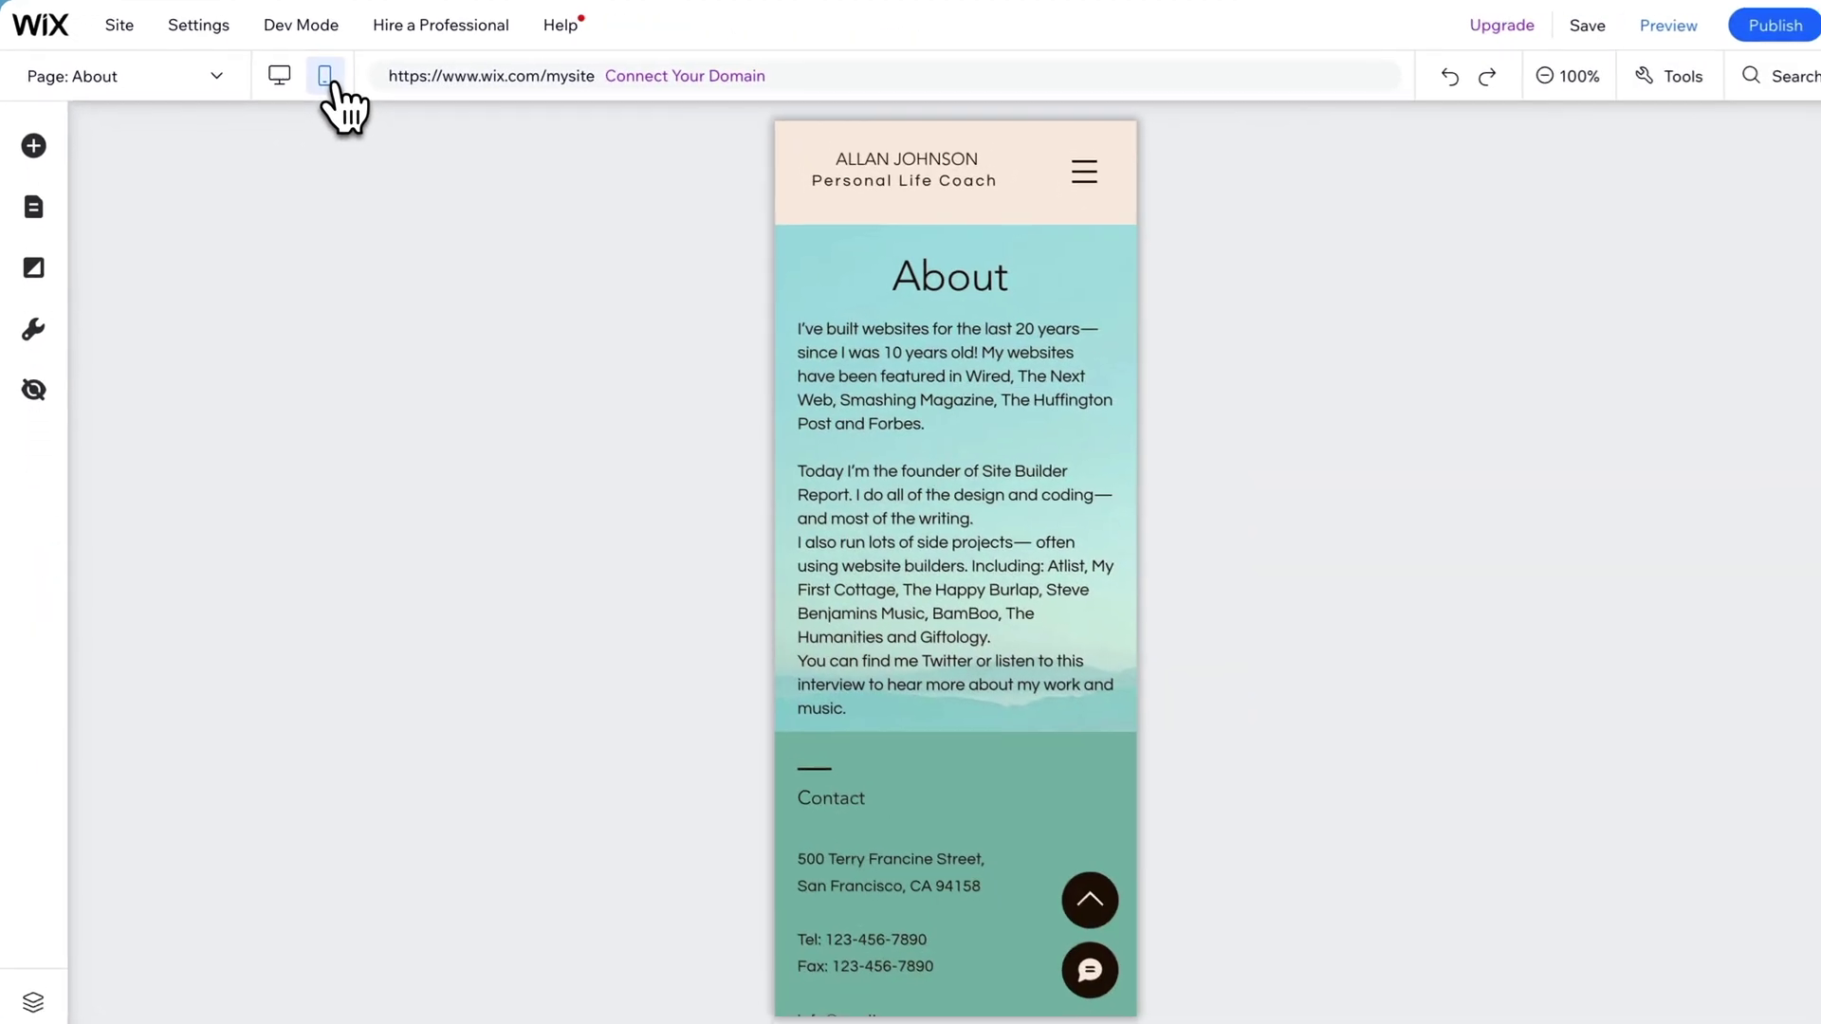
On mobile, nudge the About paragraph lower and stretch its section to 521 px high
left_click(1506, 590)
left_click_drag(916, 358, 918, 397)
left_click_drag(960, 722, 944, 802)
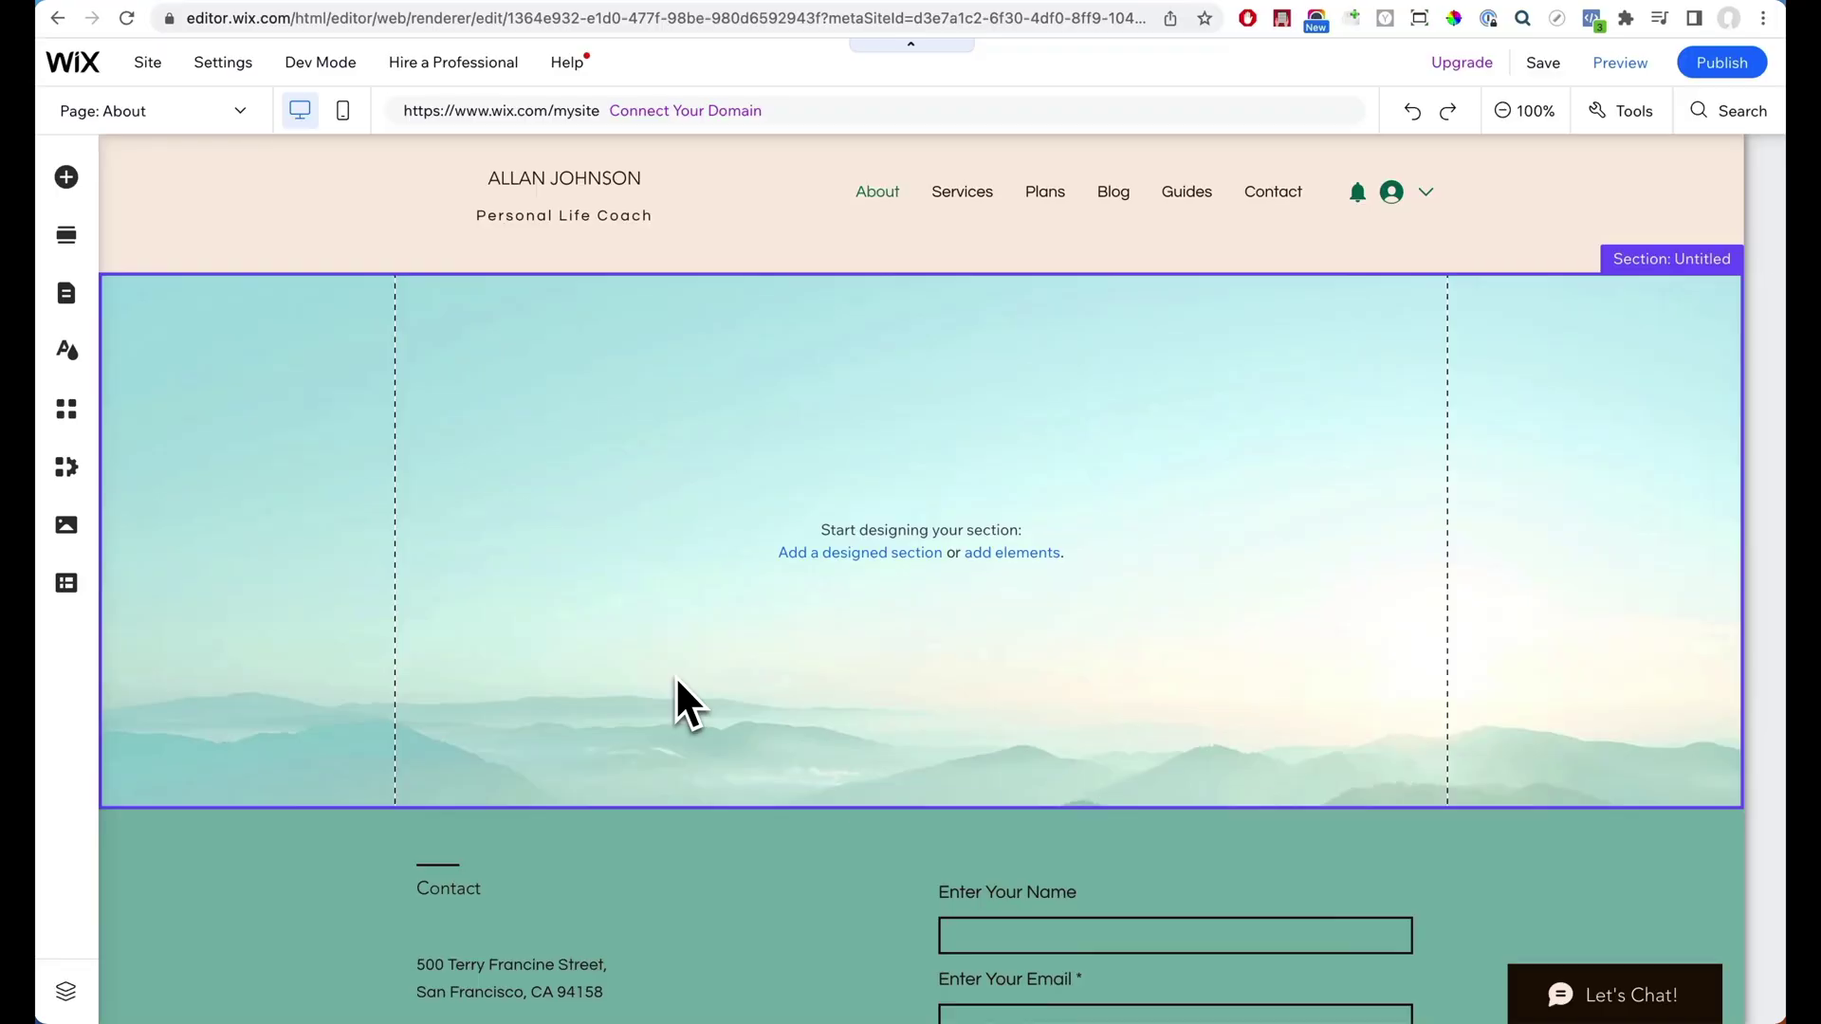
Insert the About Us design from the About section category
left_click(860, 560)
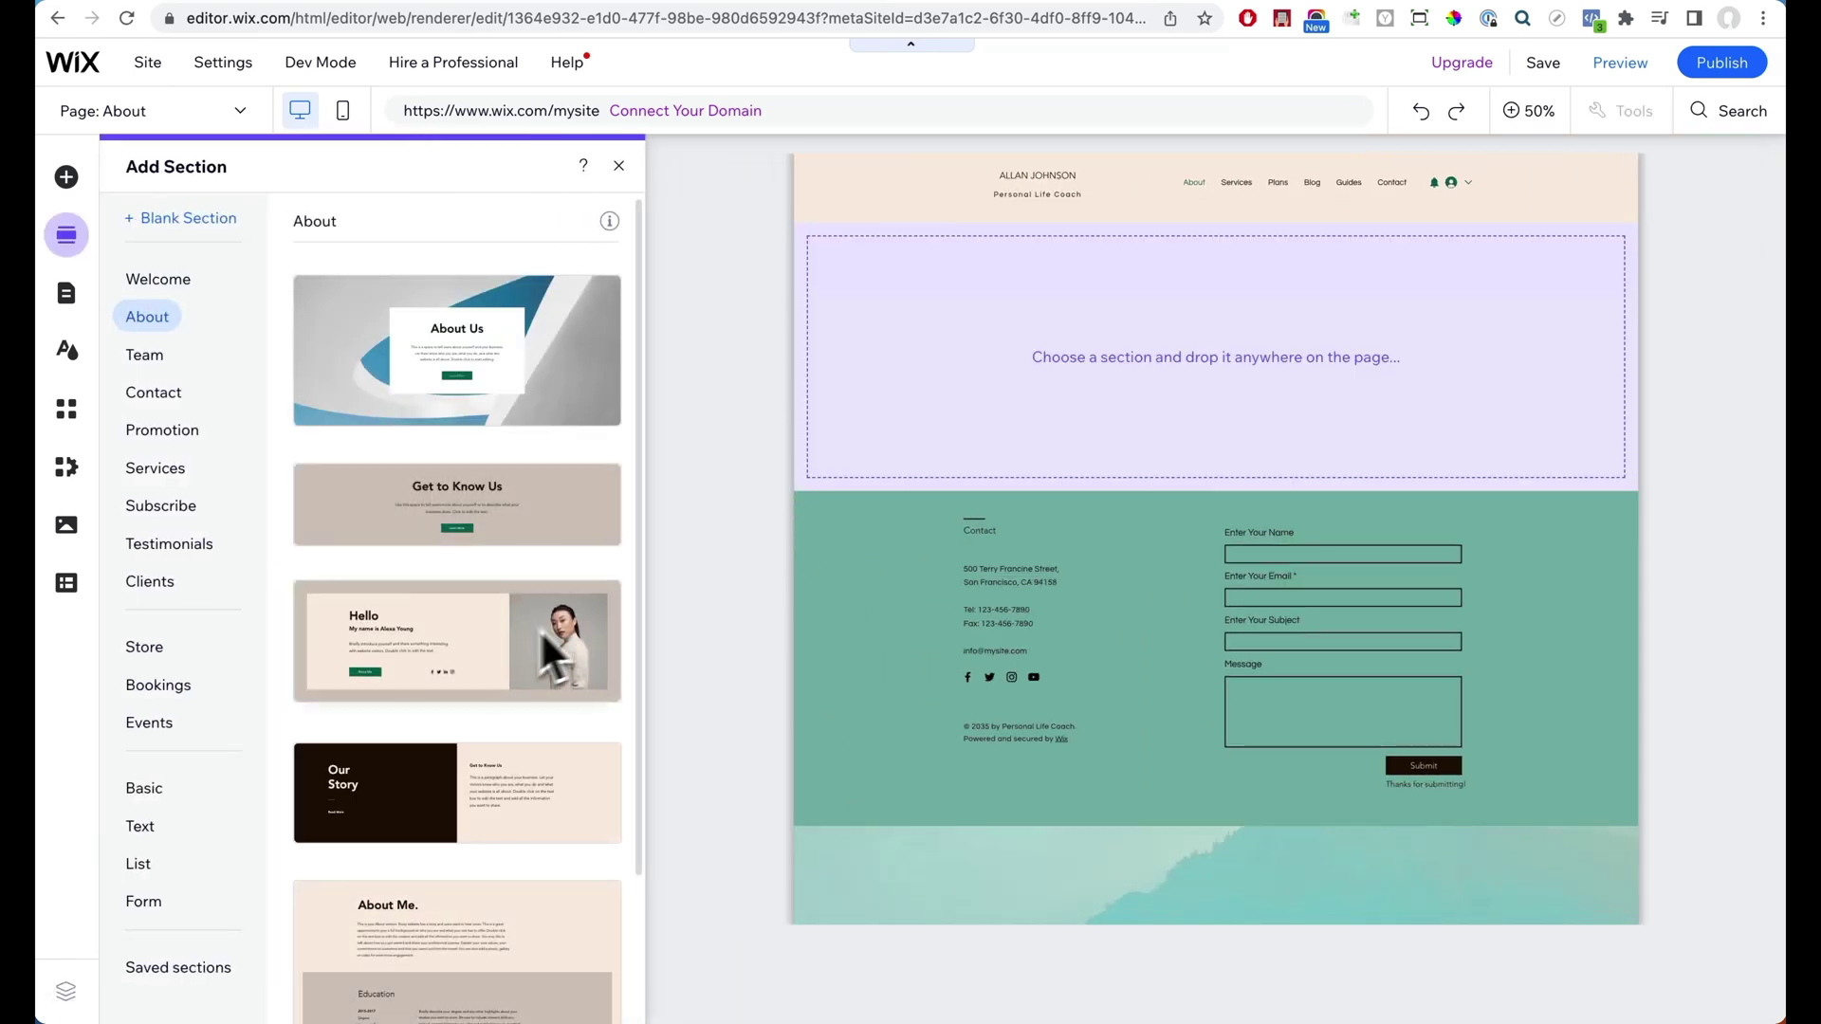
scroll(508, 663, "down", 2)
scroll(510, 643, "up", 2)
left_click(512, 422)
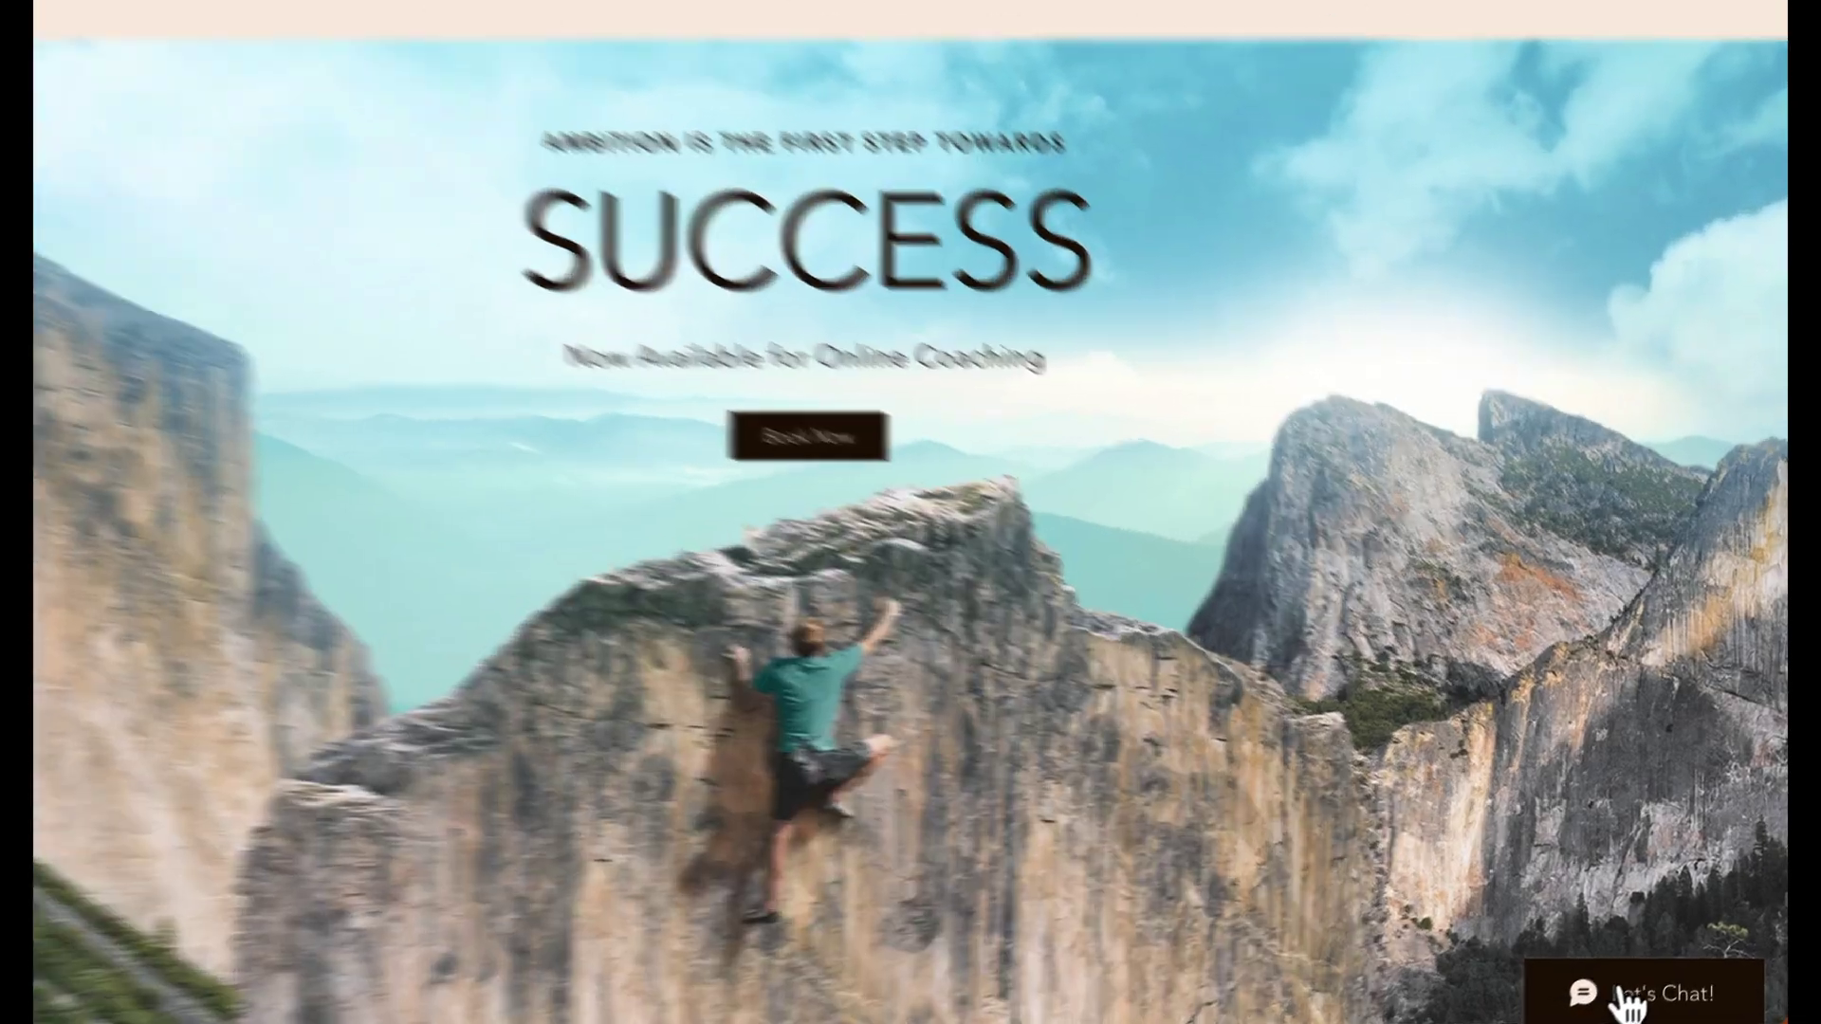
left_click(1626, 996)
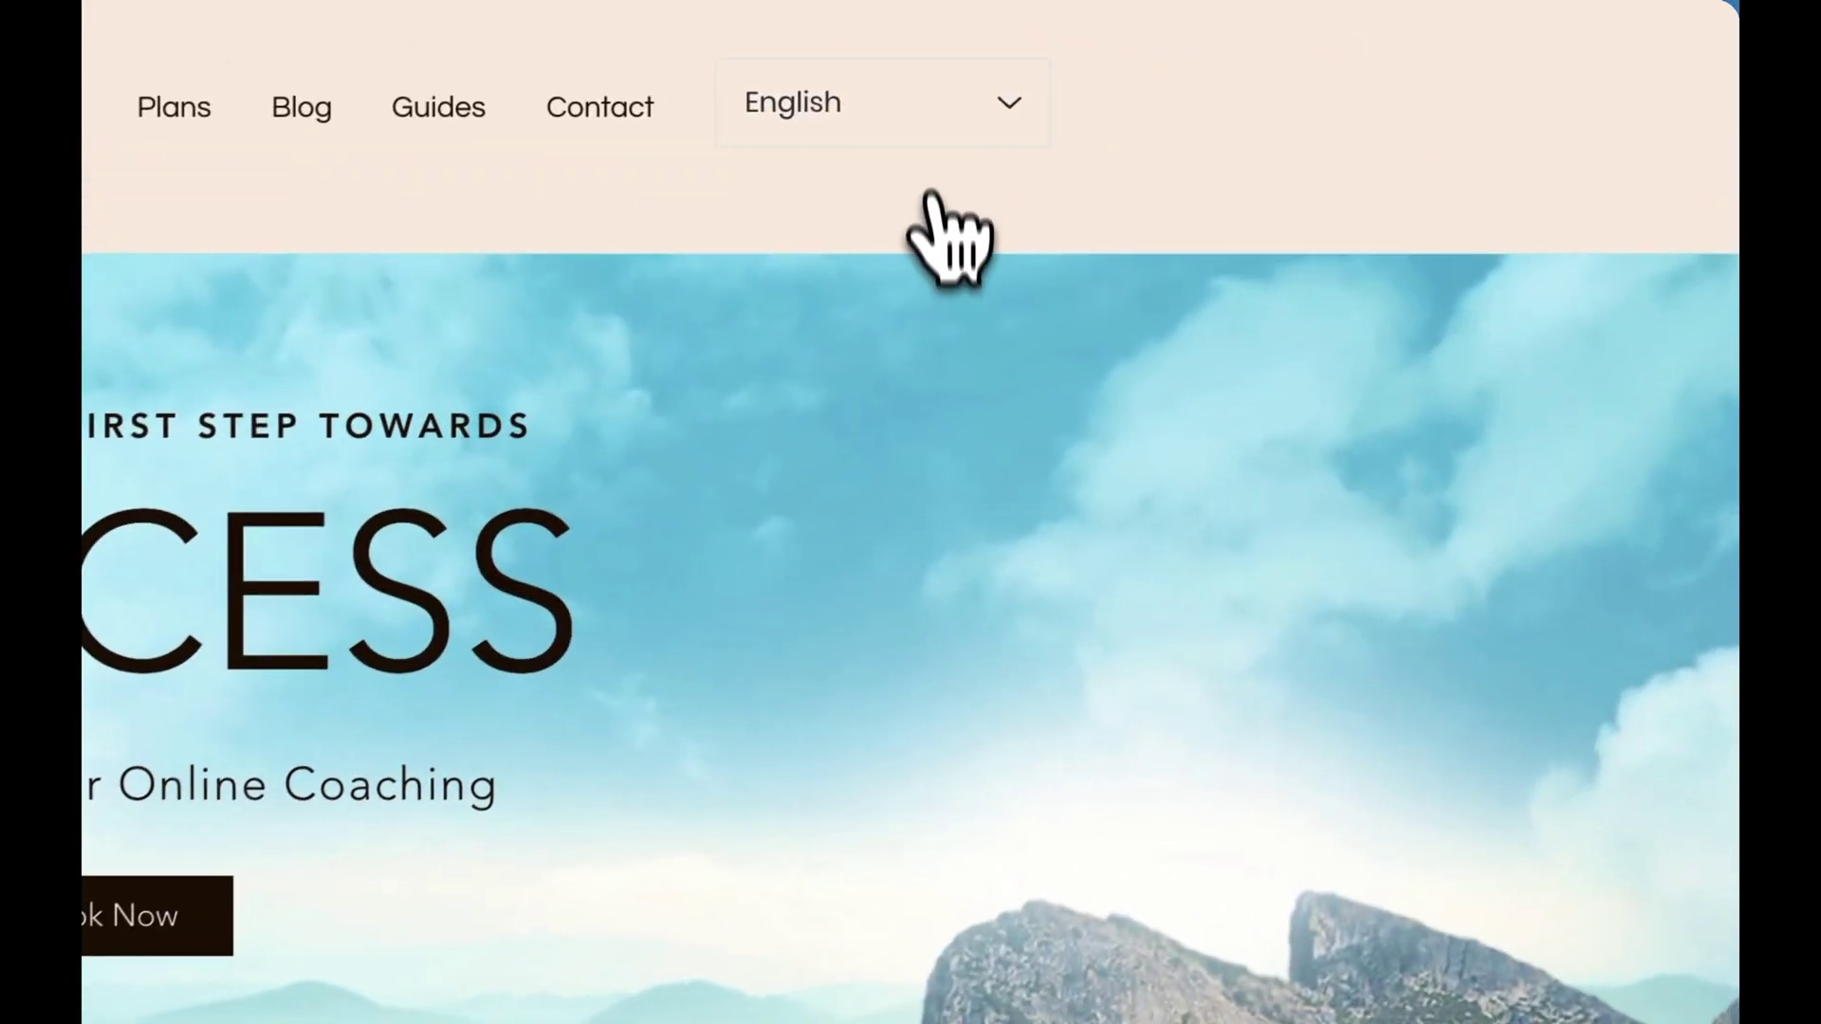
left_click(1021, 118)
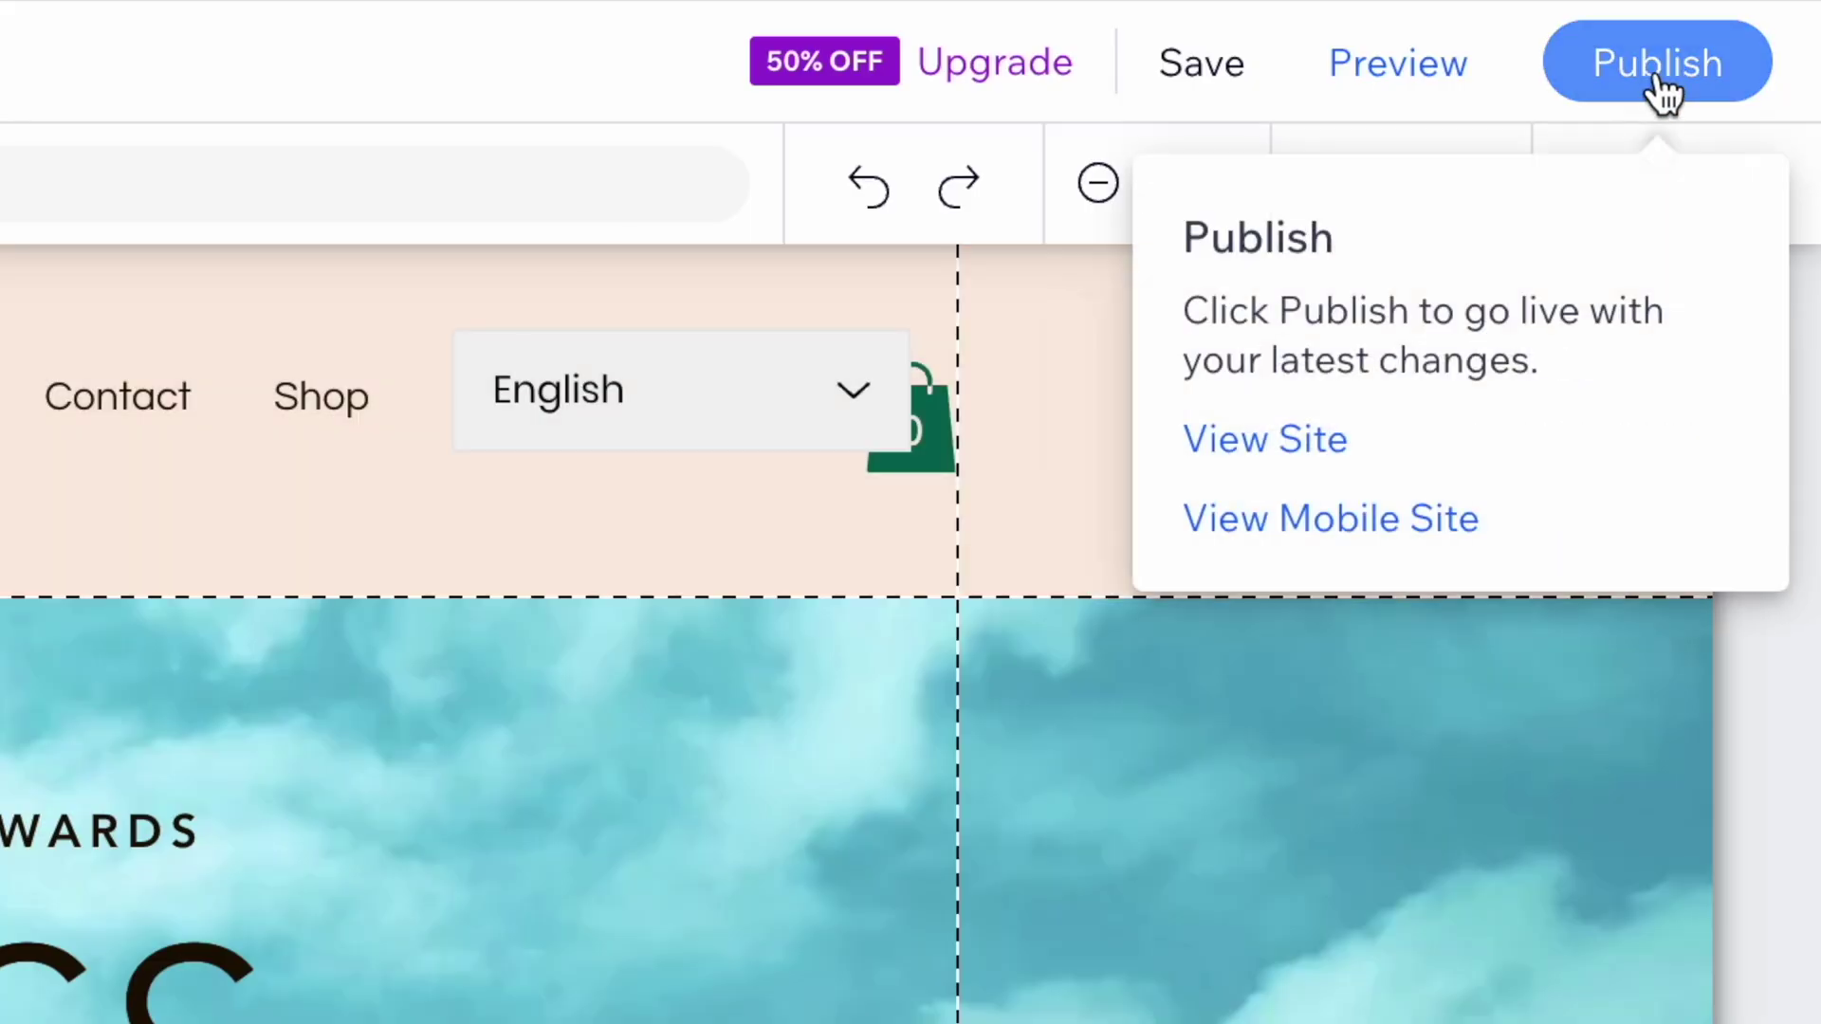
Publish the site live
left_click(1661, 93)
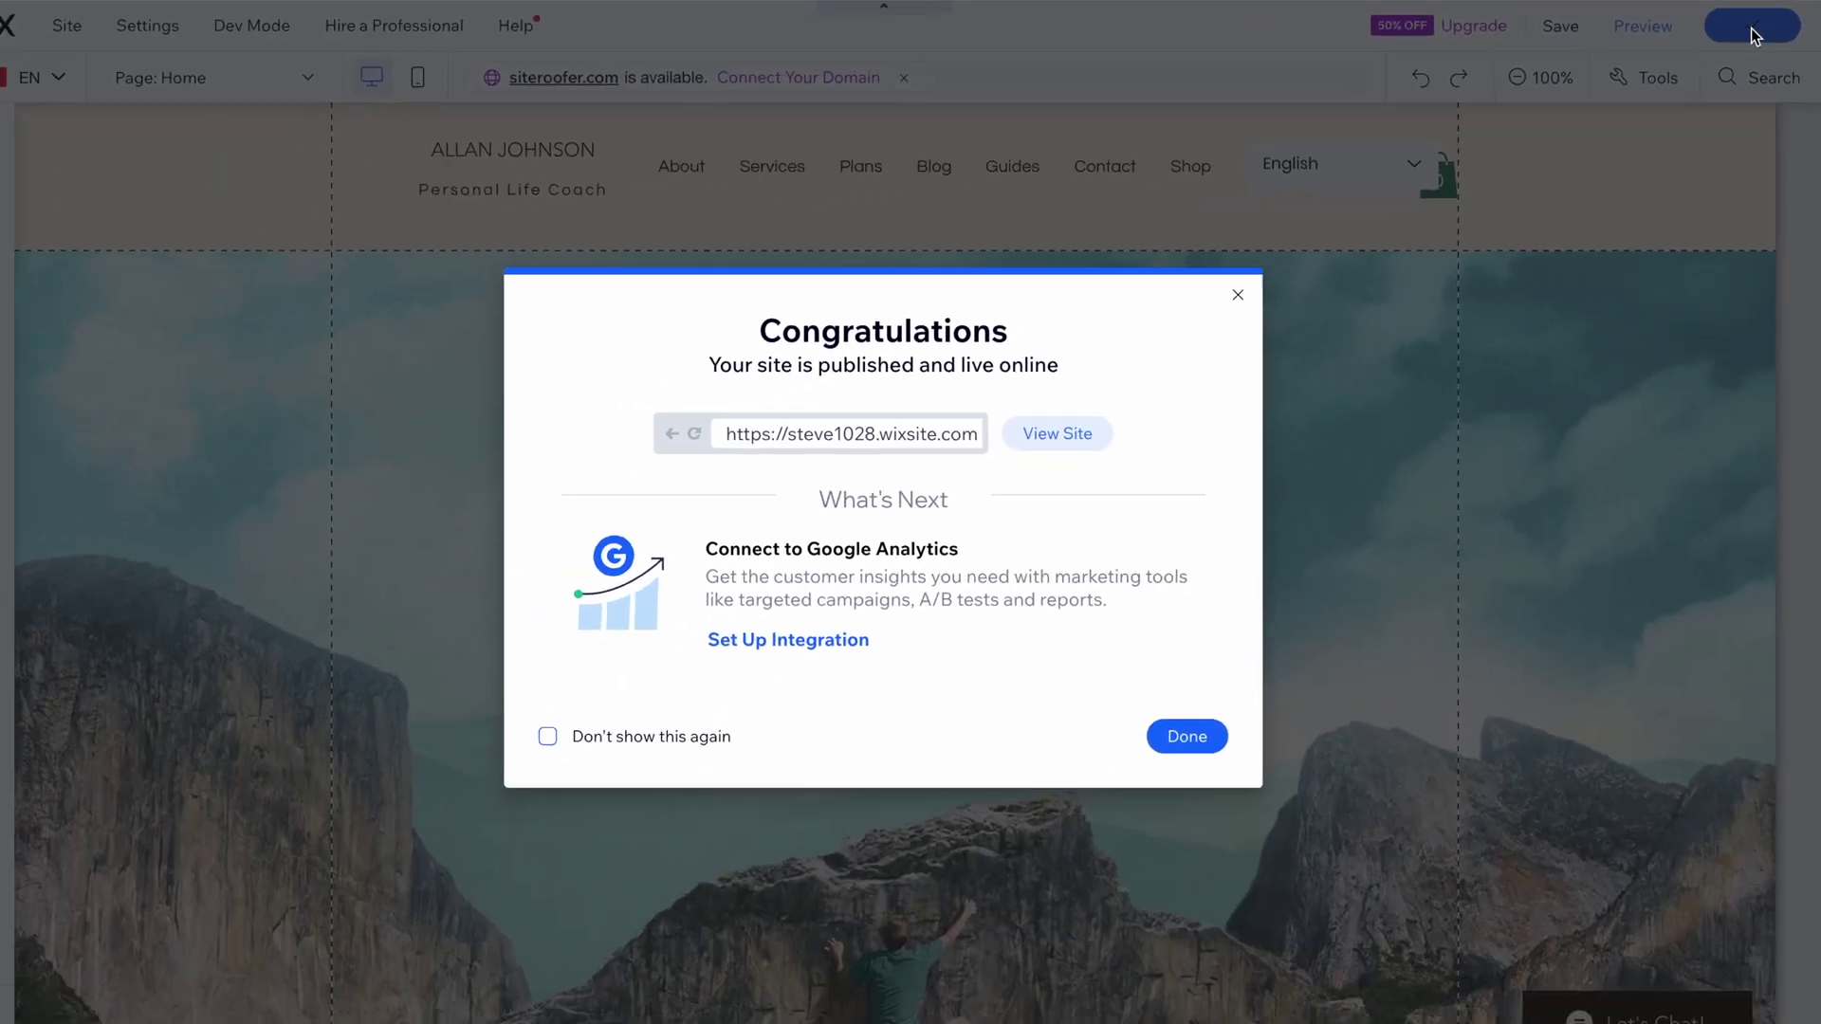